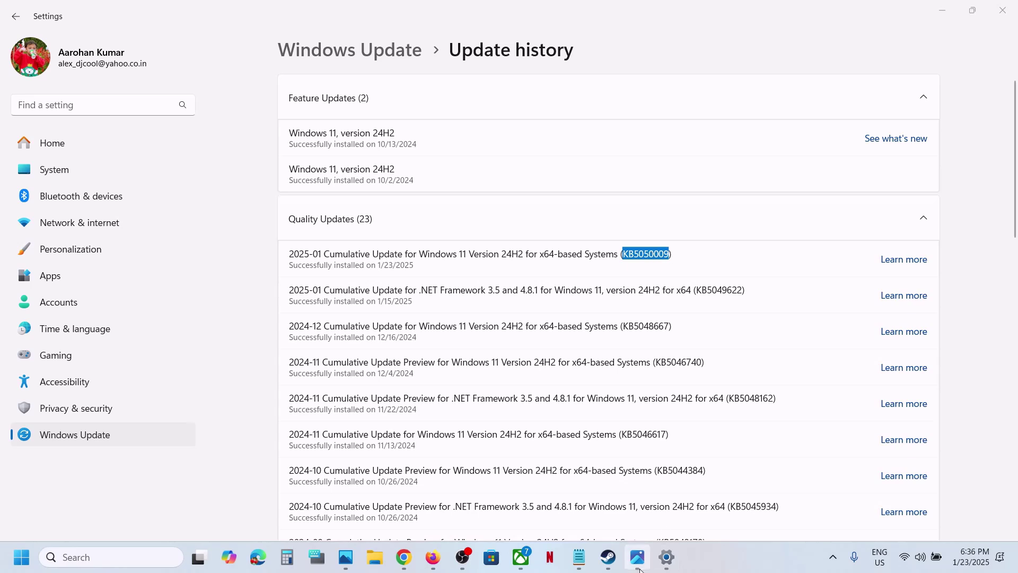
- Review the saved install-error screenshot, then return to the main Windows Update page
{"action": "left_click", "coordinate": [637, 556]}
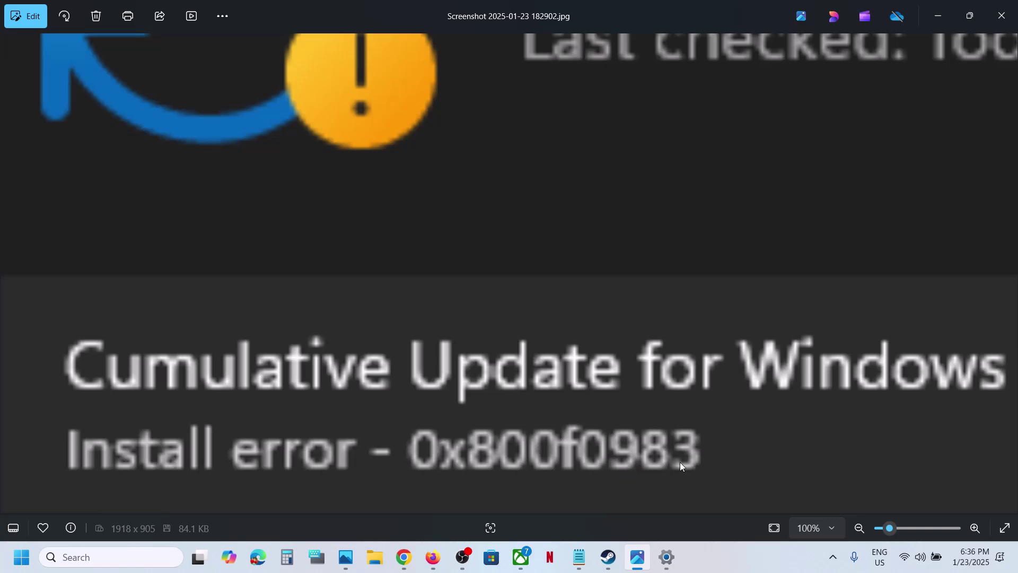
{"action": "left_click", "coordinate": [667, 557]}
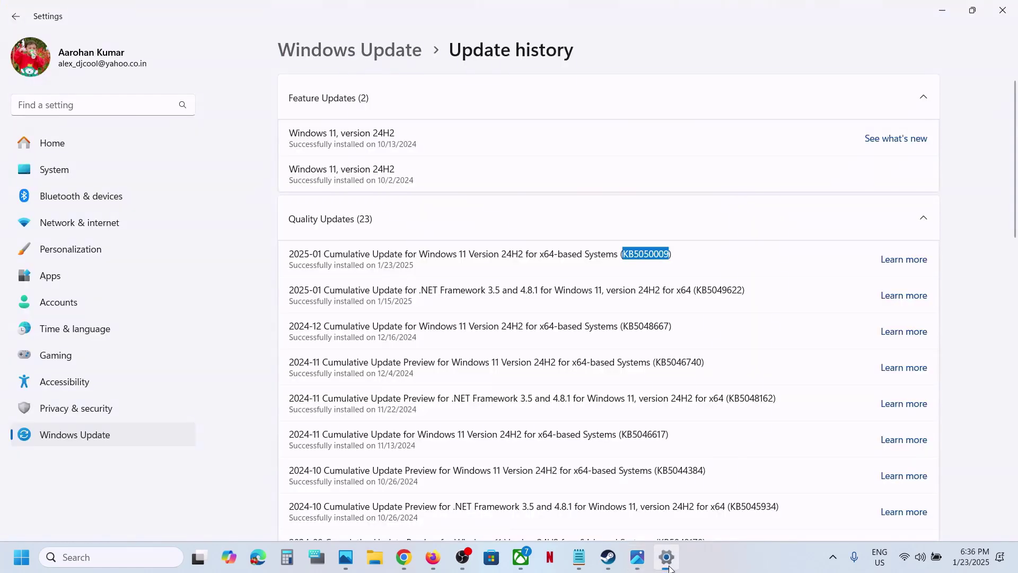
{"action": "left_click", "coordinate": [83, 439]}
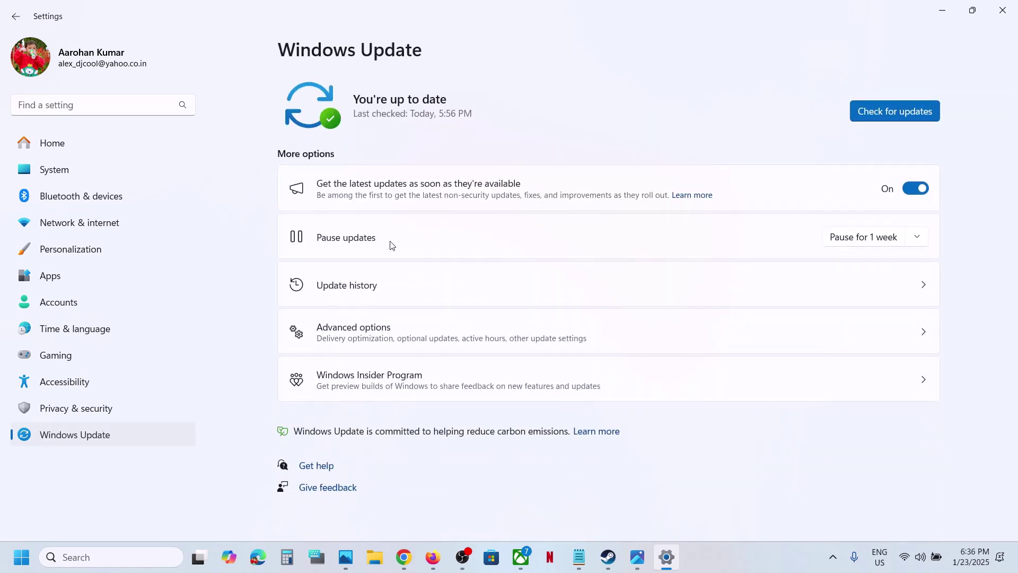
- Pause updates for 1 week, then resume them to start a fresh update check
{"action": "left_click", "coordinate": [919, 240]}
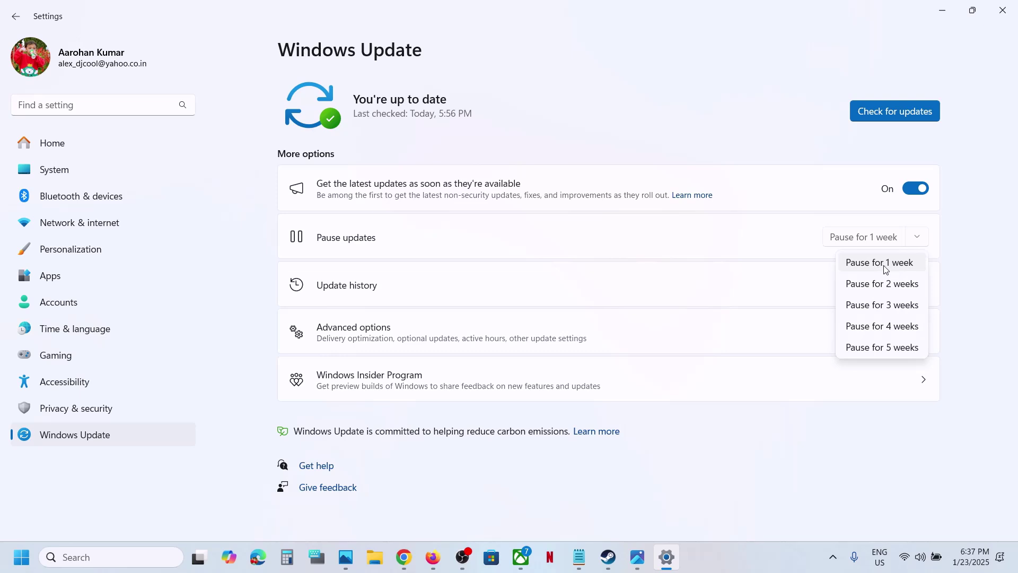
{"action": "left_click", "coordinate": [884, 263]}
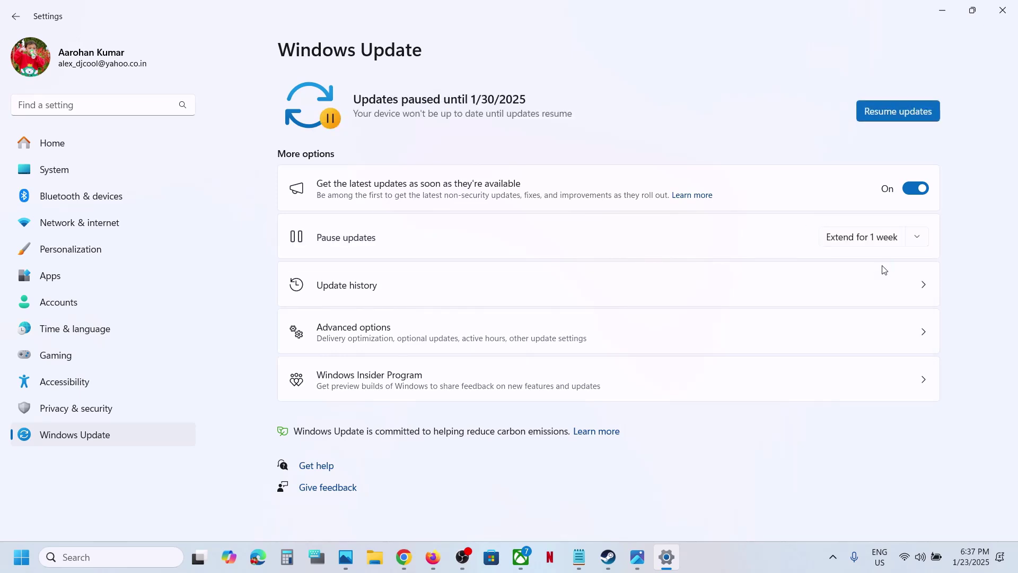
{"action": "left_click", "coordinate": [902, 113]}
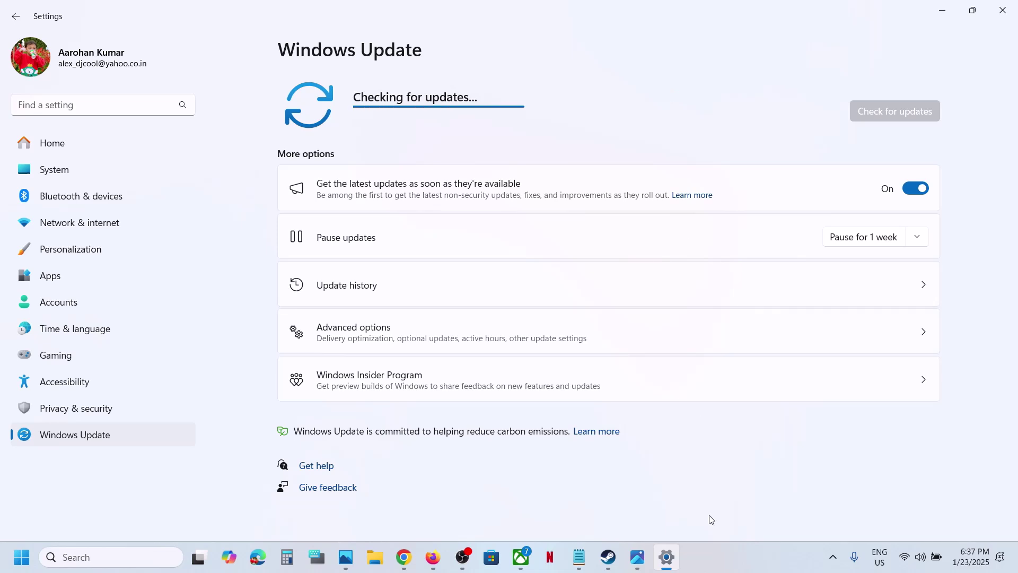
{"action": "left_click", "coordinate": [733, 552]}
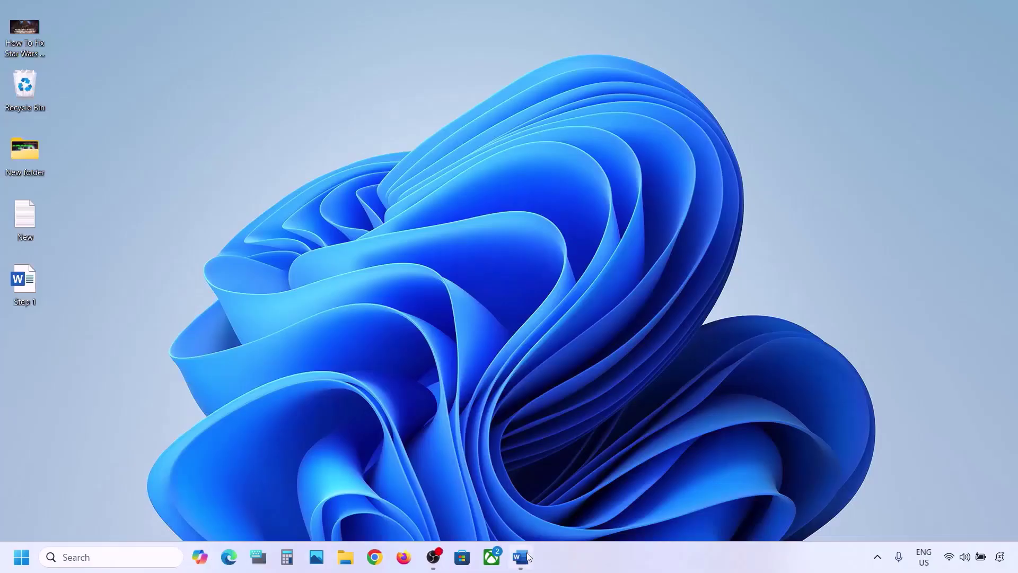
- Review the Step 1 App Readiness note in Word and open the Services console via search
{"action": "left_click", "coordinate": [519, 558]}
{"action": "left_click_drag", "start_coordinate": [163, 213], "coordinate": [516, 208]}
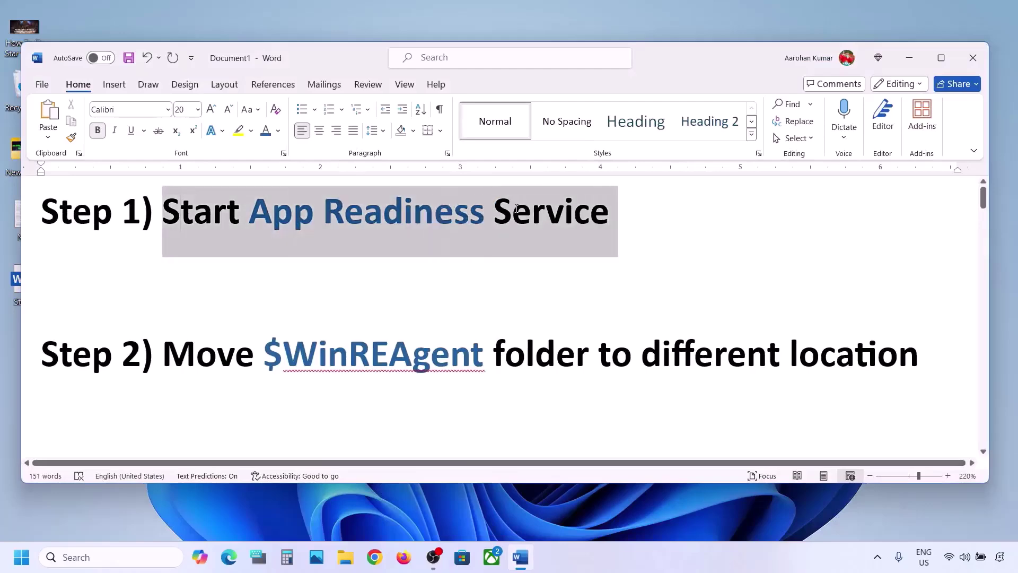
{"action": "left_click", "coordinate": [78, 555]}
{"action": "type", "text": "services"}
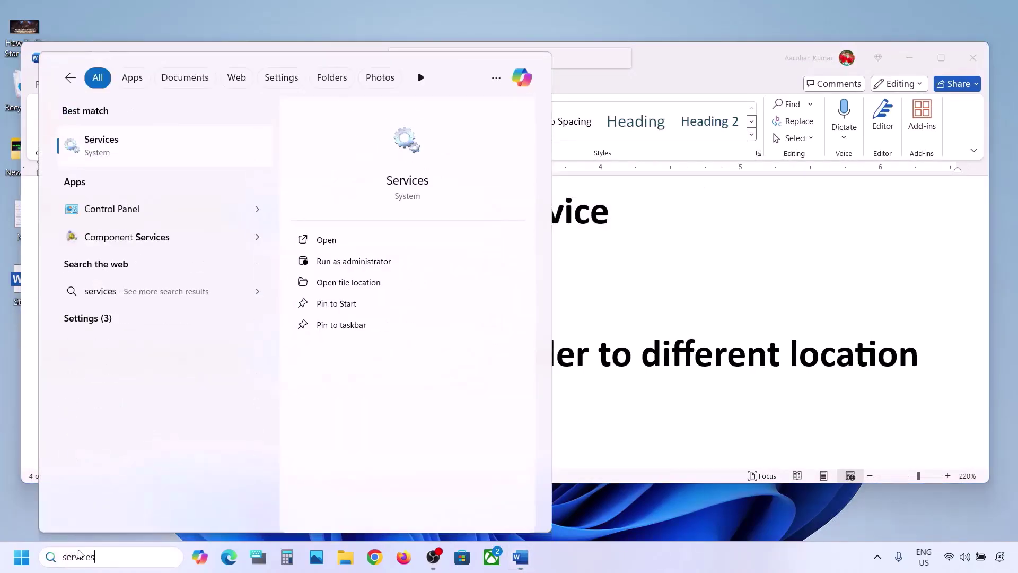
{"action": "left_click", "coordinate": [125, 151]}
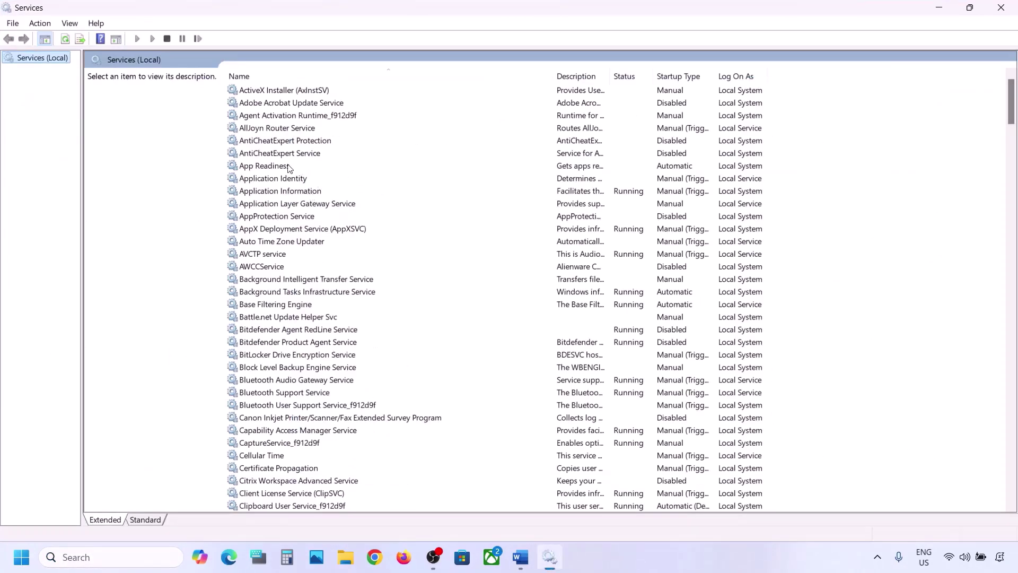
- Set App Readiness startup type to Automatic, apply it, and start the service
{"action": "left_click", "coordinate": [289, 166]}
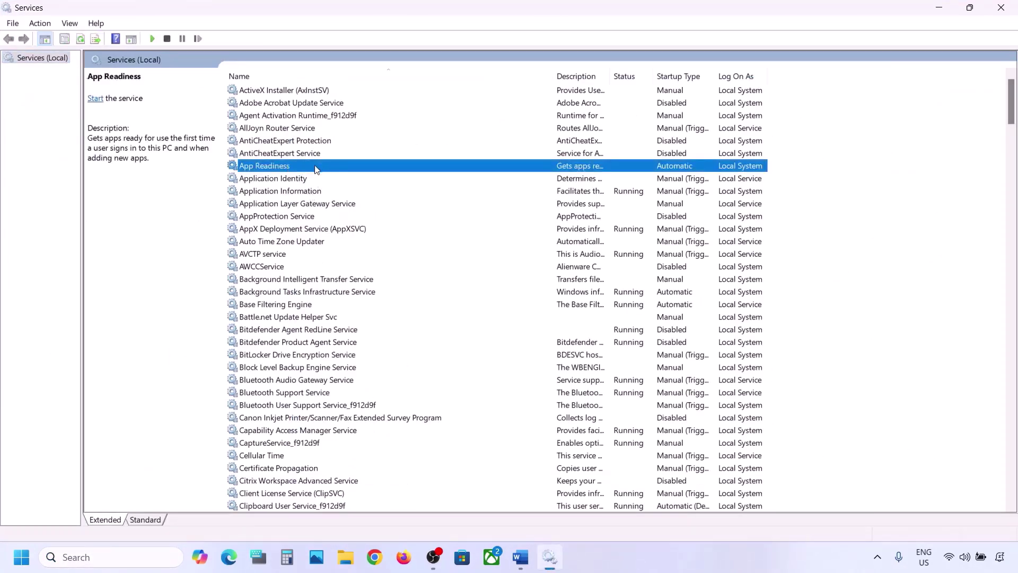
{"action": "double_click", "coordinate": [317, 169]}
{"action": "left_click", "coordinate": [474, 265]}
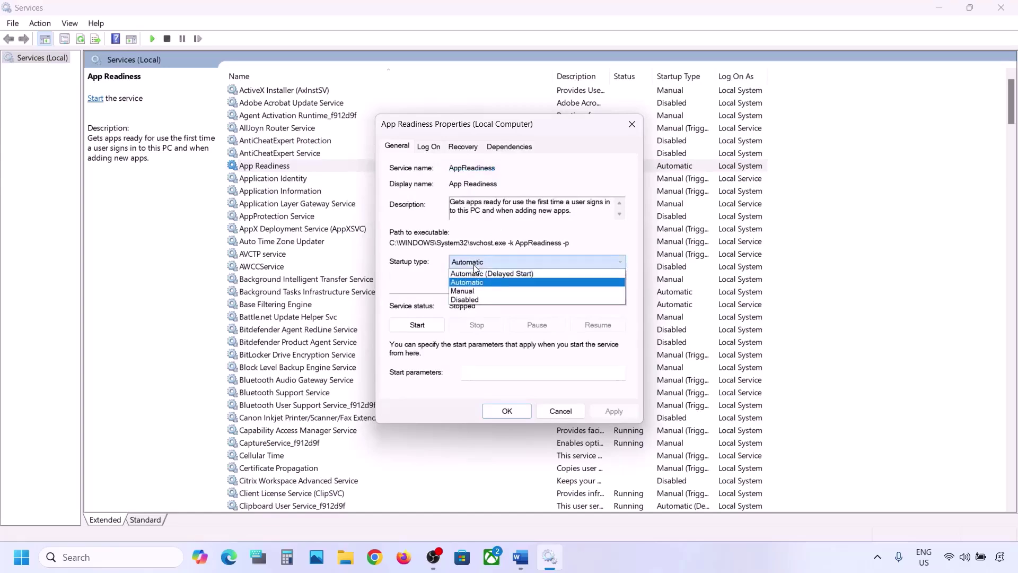
{"action": "left_click", "coordinate": [484, 282]}
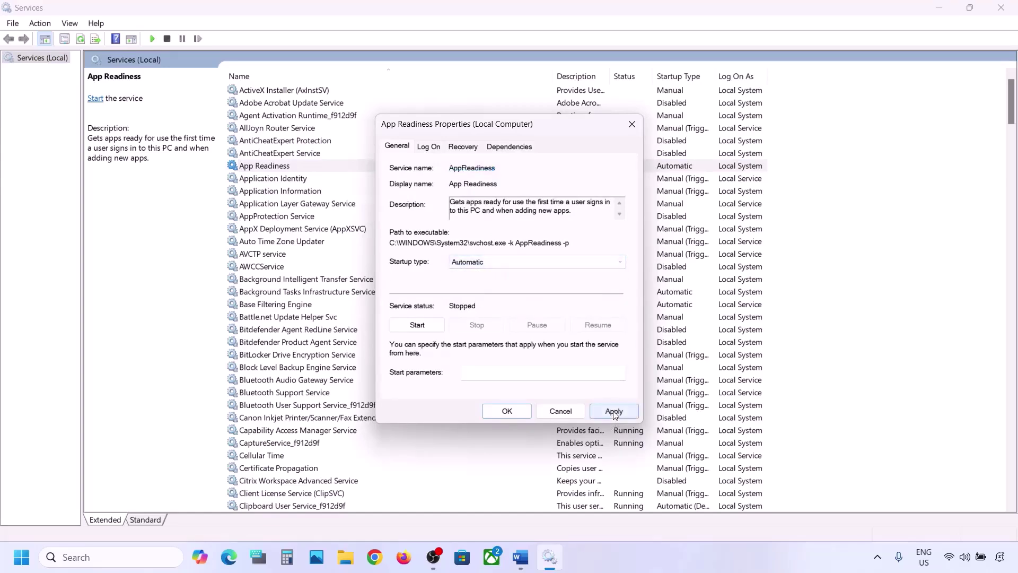
{"action": "left_click", "coordinate": [613, 411]}
{"action": "left_click", "coordinate": [420, 326]}
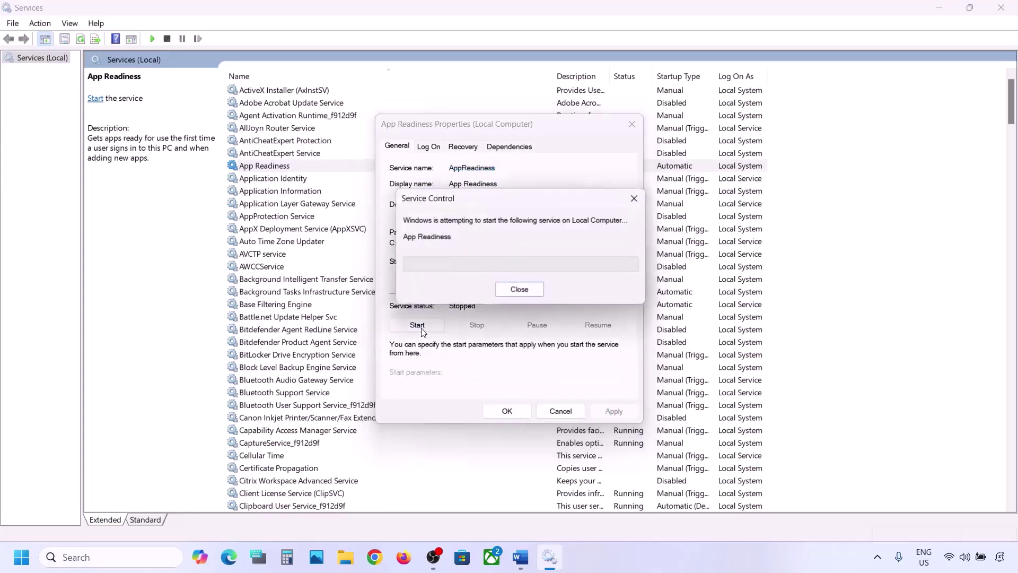
{"action": "left_click", "coordinate": [507, 411]}
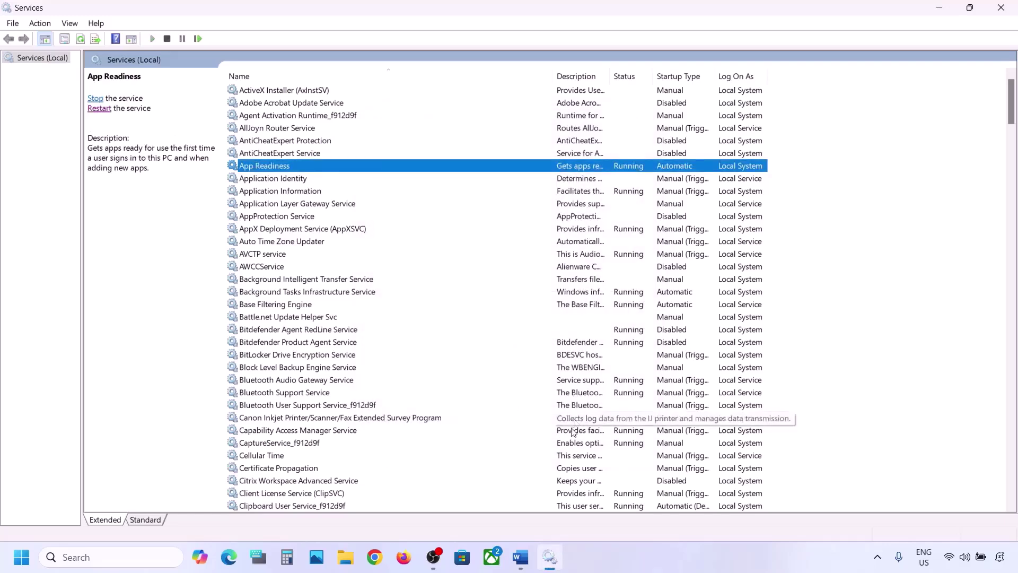
{"action": "left_click", "coordinate": [520, 560]}
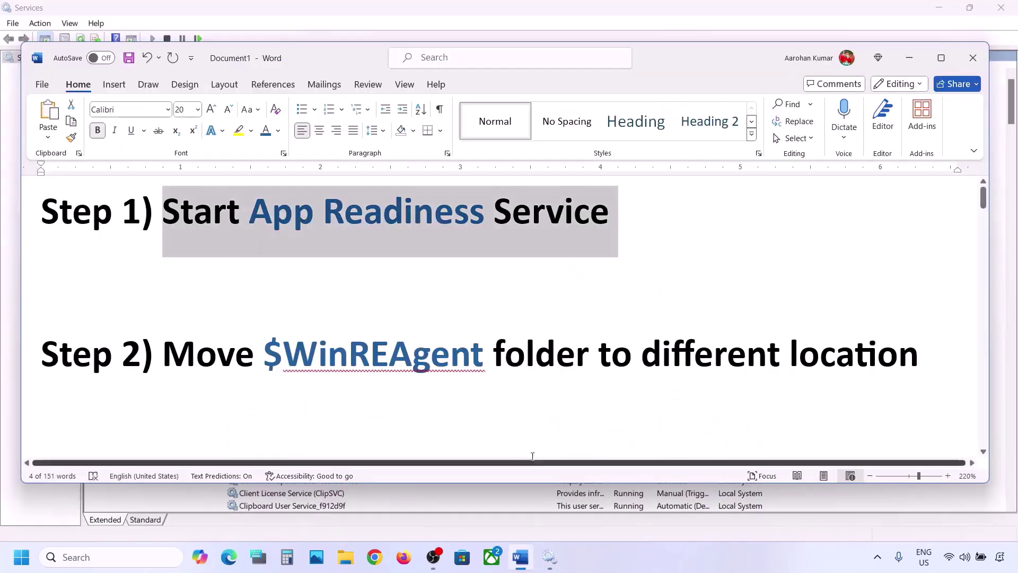
- Note $WinREAgent in the Word steps and open the OS (C:) drive in File Explorer
{"action": "double_click", "coordinate": [270, 351]}
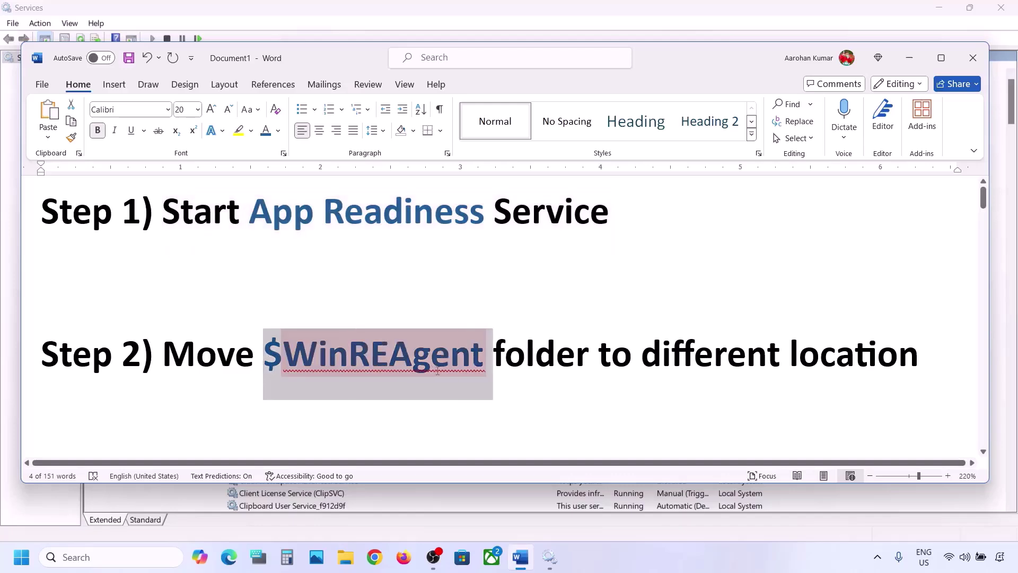
{"action": "left_click", "coordinate": [346, 556]}
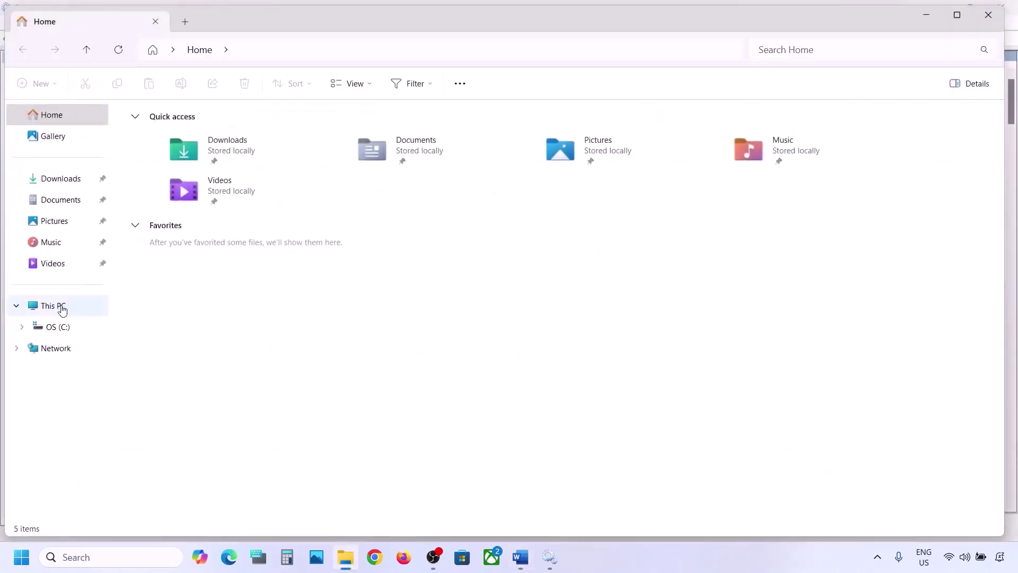
{"action": "left_click", "coordinate": [53, 306]}
{"action": "left_click", "coordinate": [206, 149]}
{"action": "double_click", "coordinate": [205, 148]}
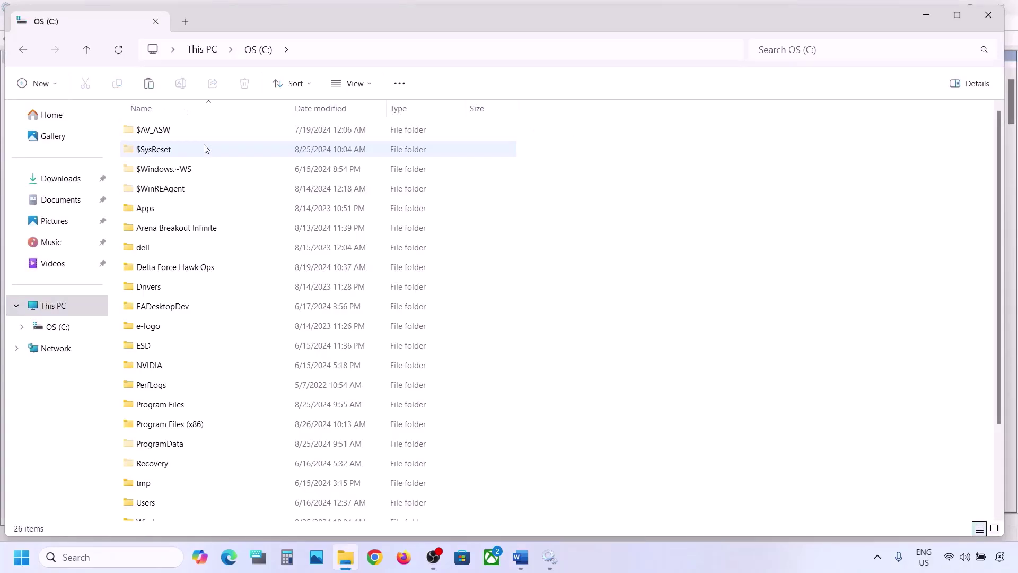
- Confirm hidden items are shown, copy the $WinREAgent folder, and switch to the desktop
{"action": "left_click", "coordinate": [173, 192]}
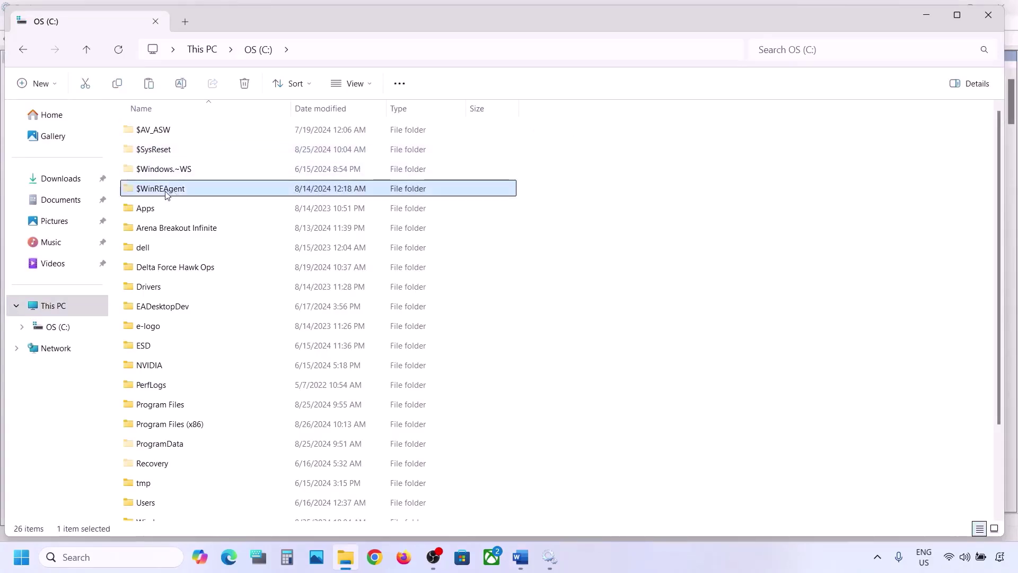
{"action": "mouse_move", "coordinate": [171, 191]}
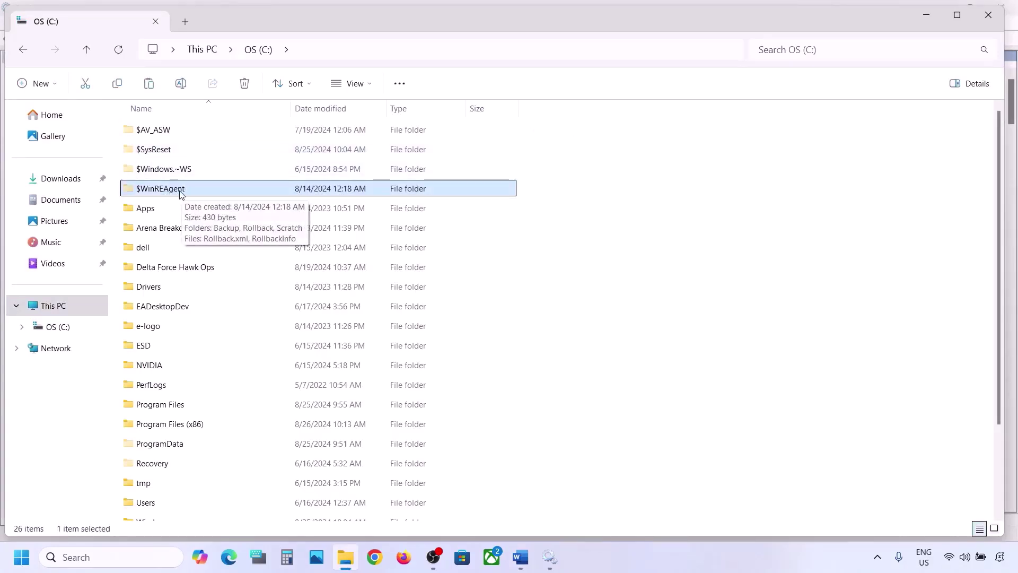
{"action": "left_click", "coordinate": [351, 84]}
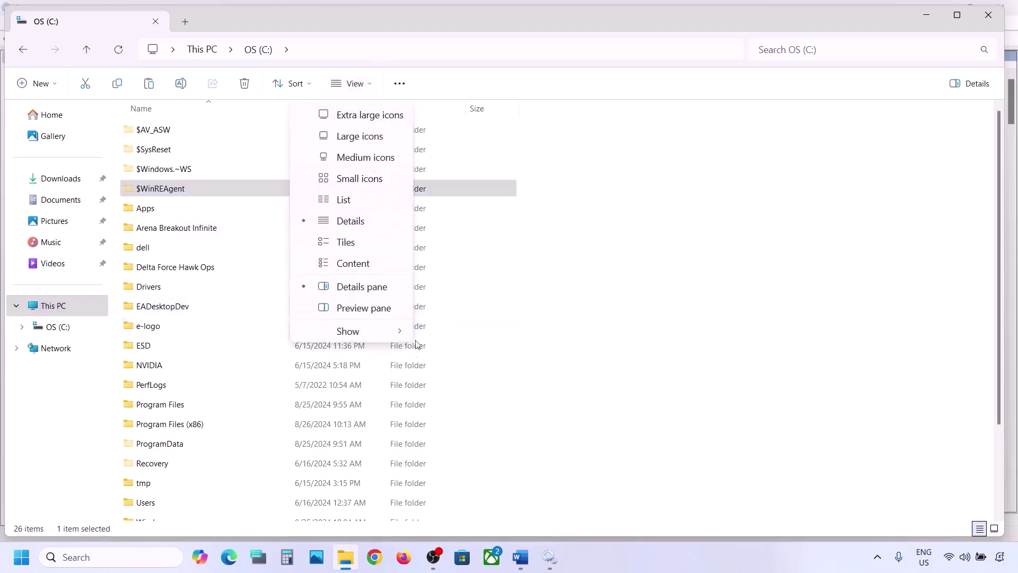
{"action": "mouse_move", "coordinate": [384, 332]}
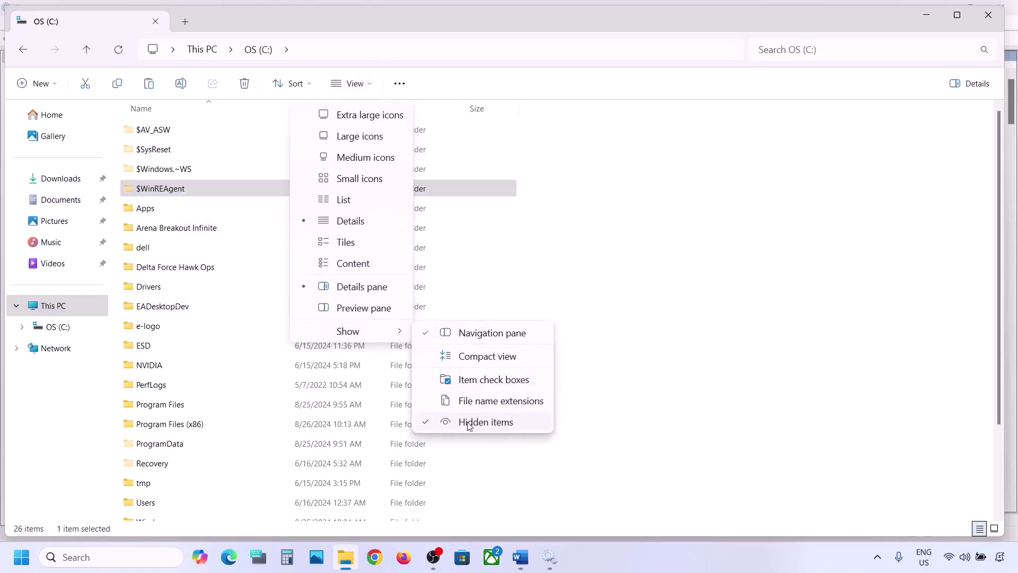
{"action": "left_click", "coordinate": [166, 190]}
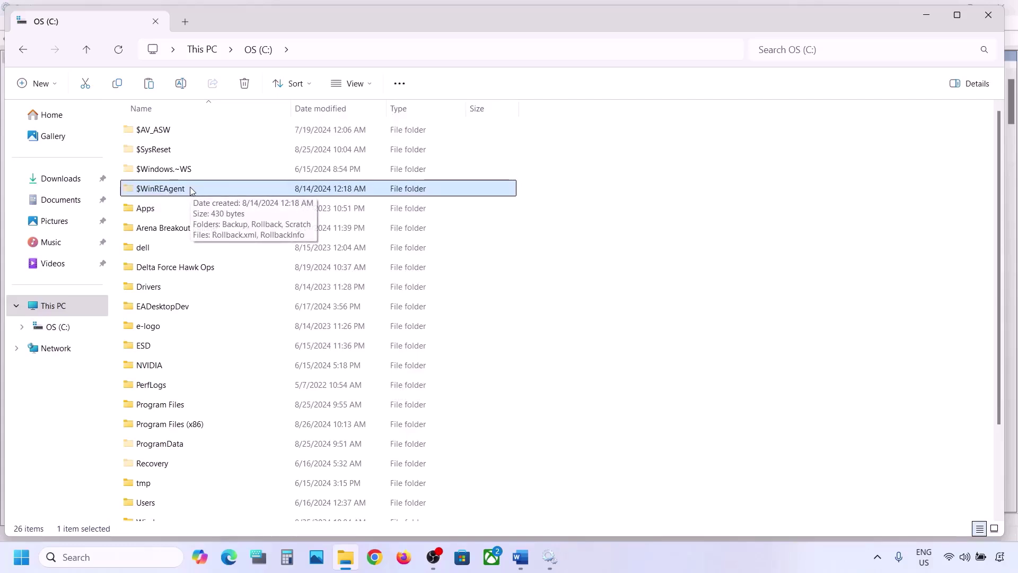
{"action": "right_click", "coordinate": [167, 189]}
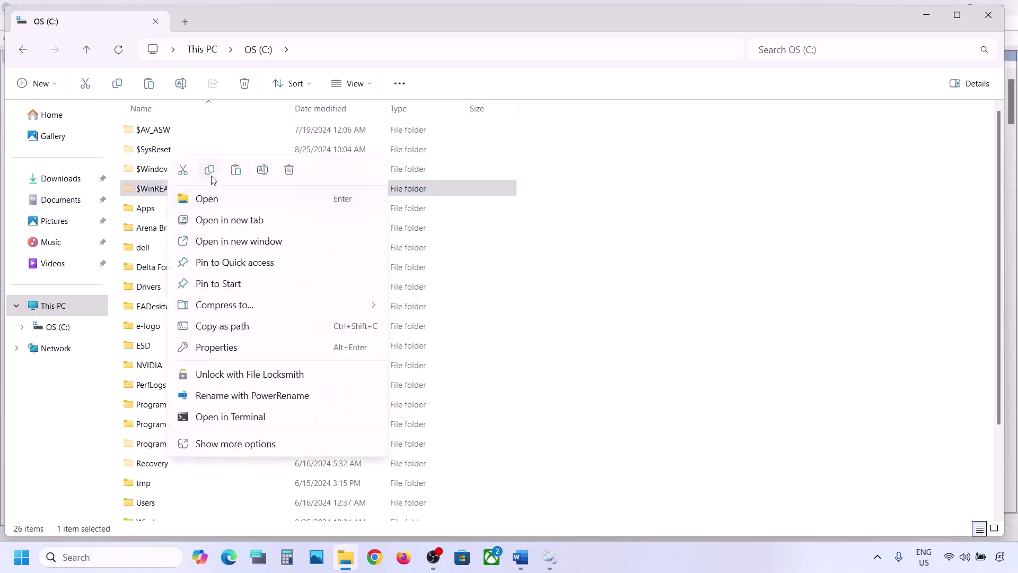
{"action": "left_click", "coordinate": [211, 171]}
{"action": "key", "text": "super+d"}
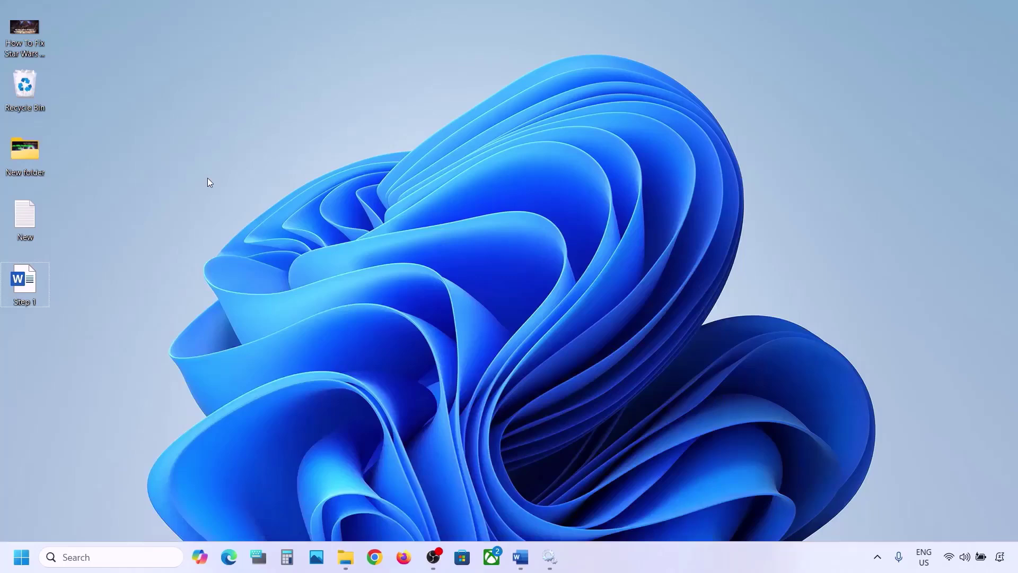
- Paste $WinREAgent onto the desktop and delete the original folder from OS (C:)
{"action": "key", "text": "ctrl+v"}
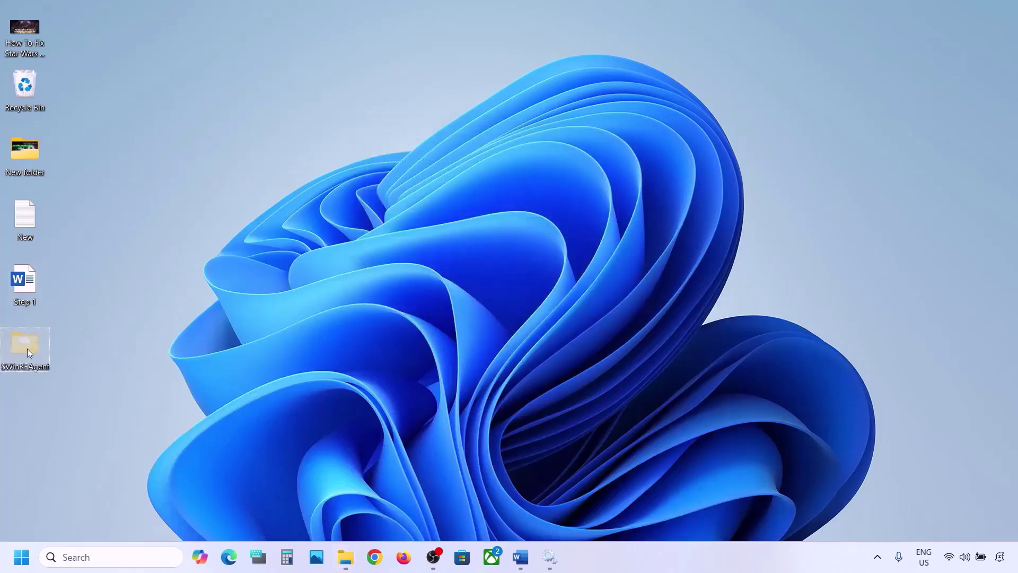
{"action": "left_click", "coordinate": [345, 556]}
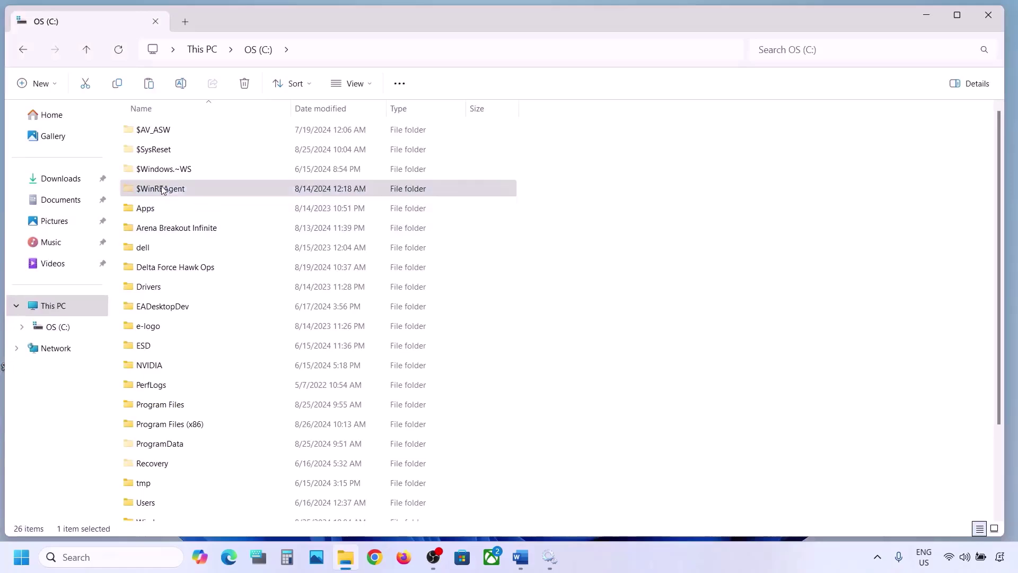
{"action": "right_click", "coordinate": [189, 189]}
{"action": "left_click", "coordinate": [283, 169]}
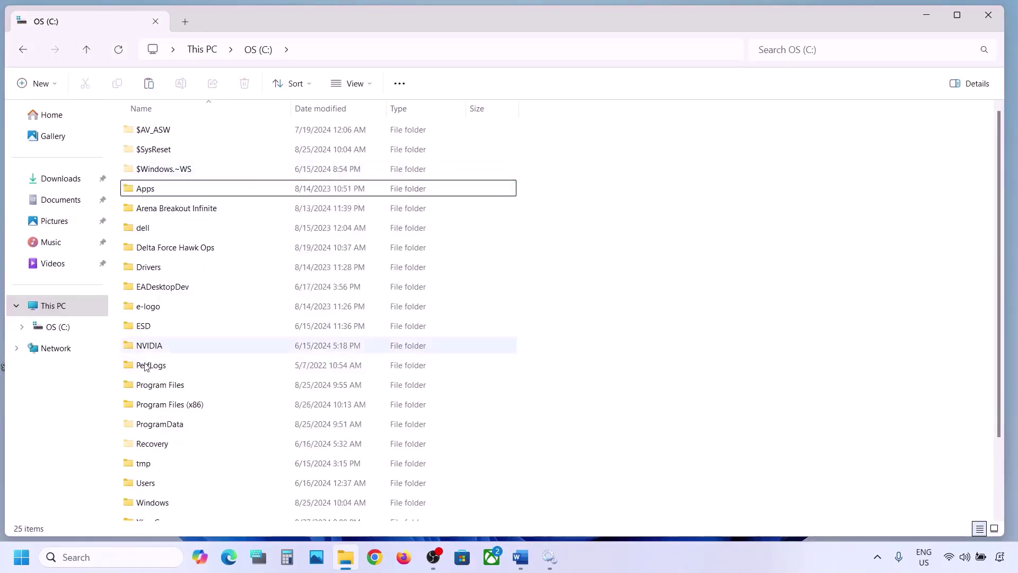
- Open Settings at Windows Update, then minimize both Settings and File Explorer
{"action": "key", "text": "super+i"}
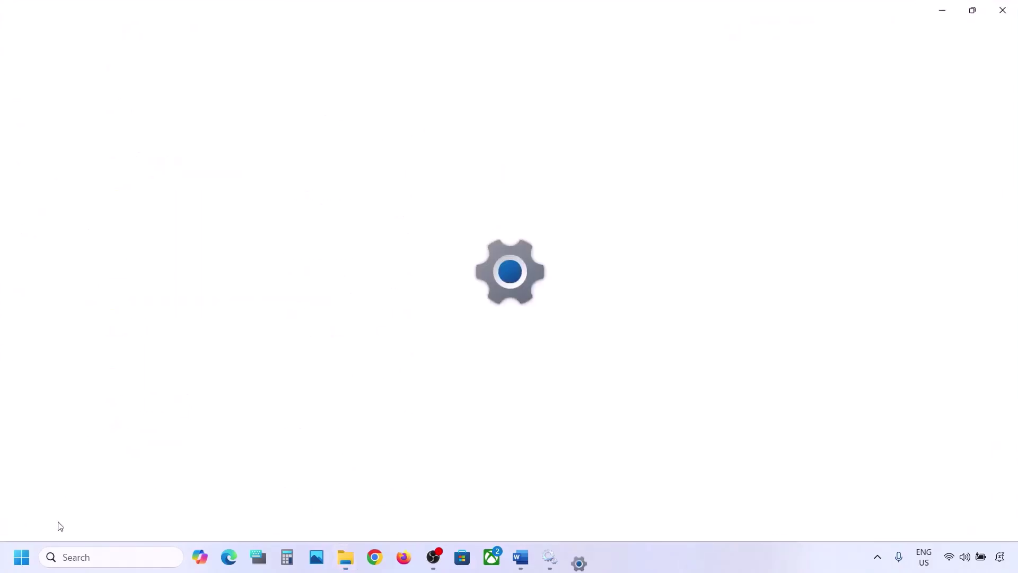
{"action": "left_click", "coordinate": [75, 436]}
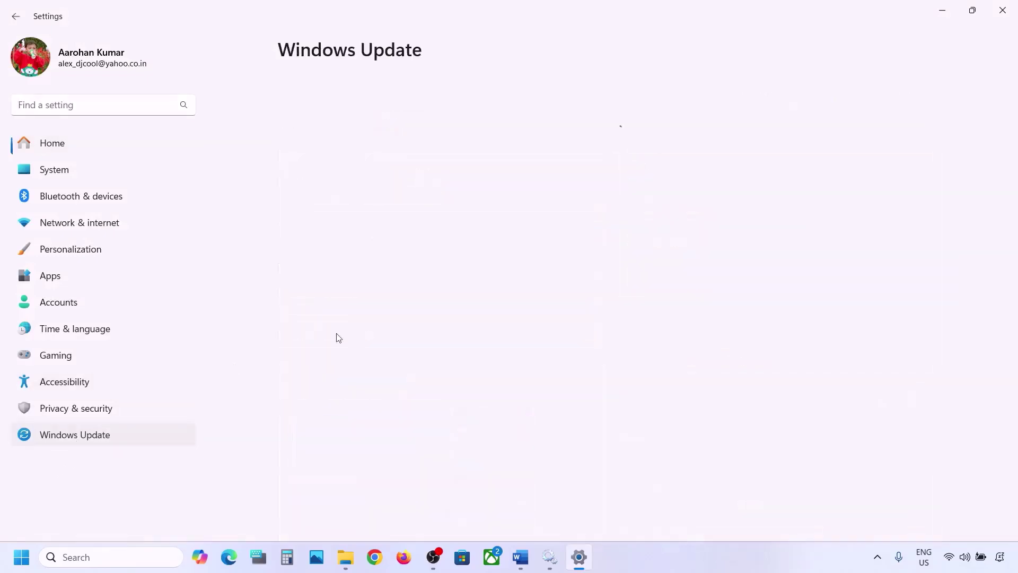
{"action": "left_click", "coordinate": [952, 9]}
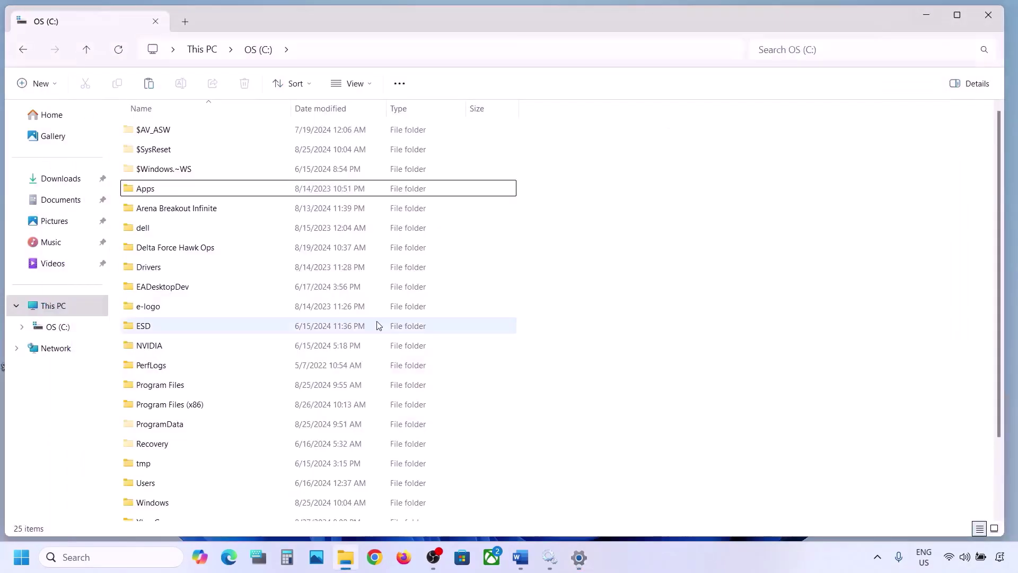
{"action": "left_click", "coordinate": [926, 17]}
- Dismiss the Start power options, cut the desktop $WinREAgent folder, and return to File Explorer
{"action": "left_click", "coordinate": [21, 557]}
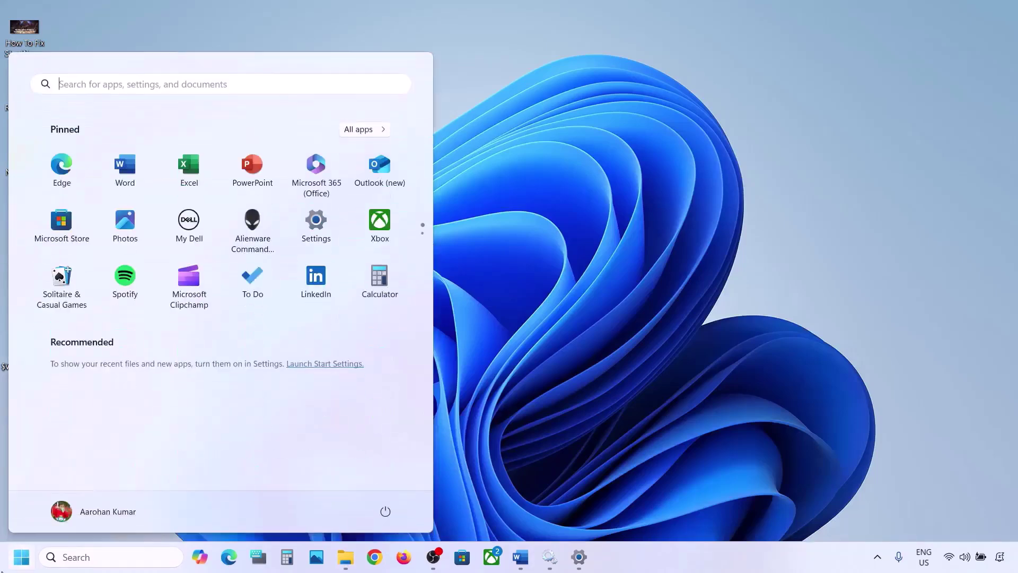
{"action": "left_click", "coordinate": [385, 512]}
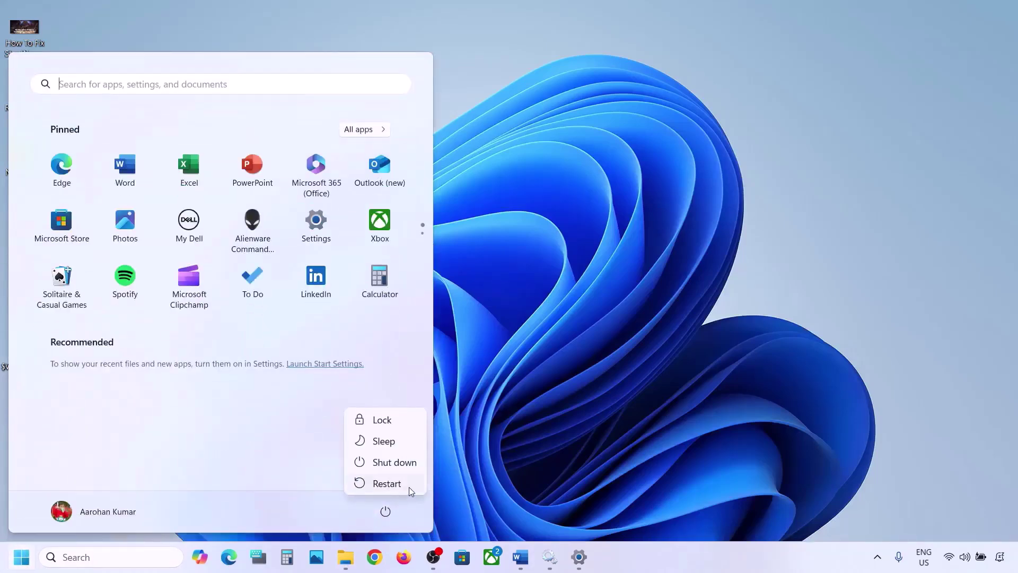
{"action": "left_click", "coordinate": [558, 392]}
{"action": "left_click", "coordinate": [558, 391]}
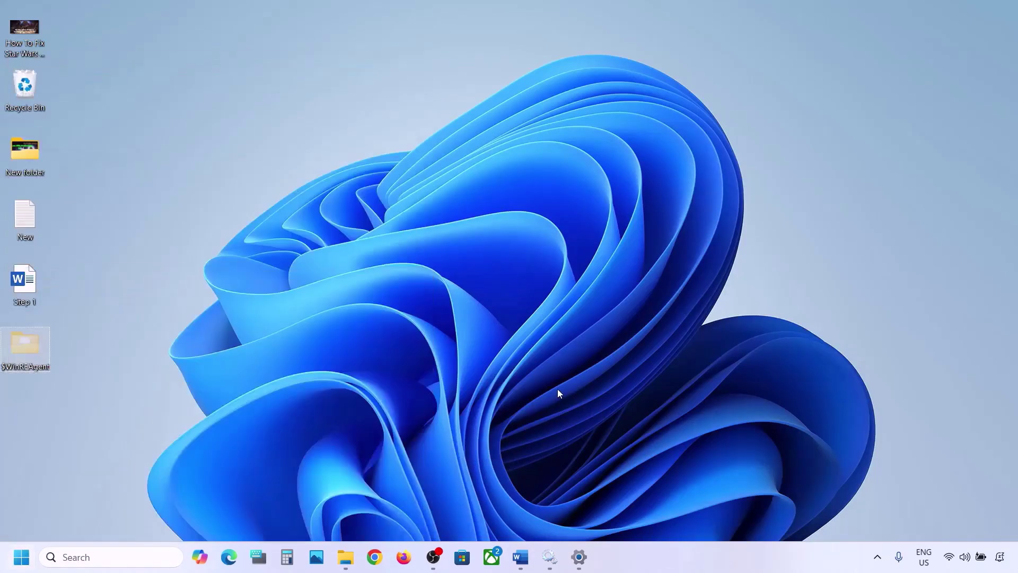
{"action": "right_click", "coordinate": [23, 341]}
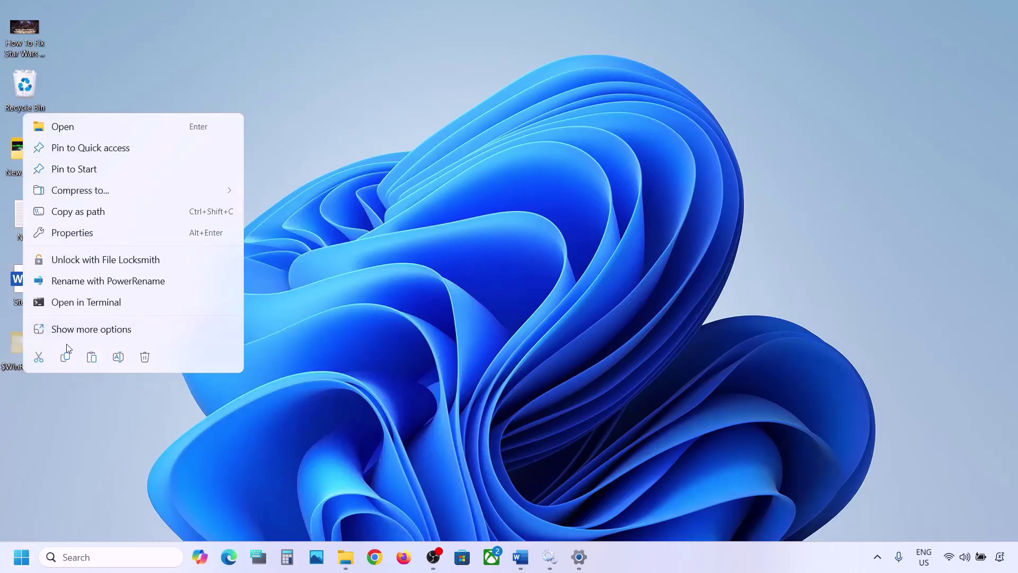
{"action": "left_click", "coordinate": [41, 357]}
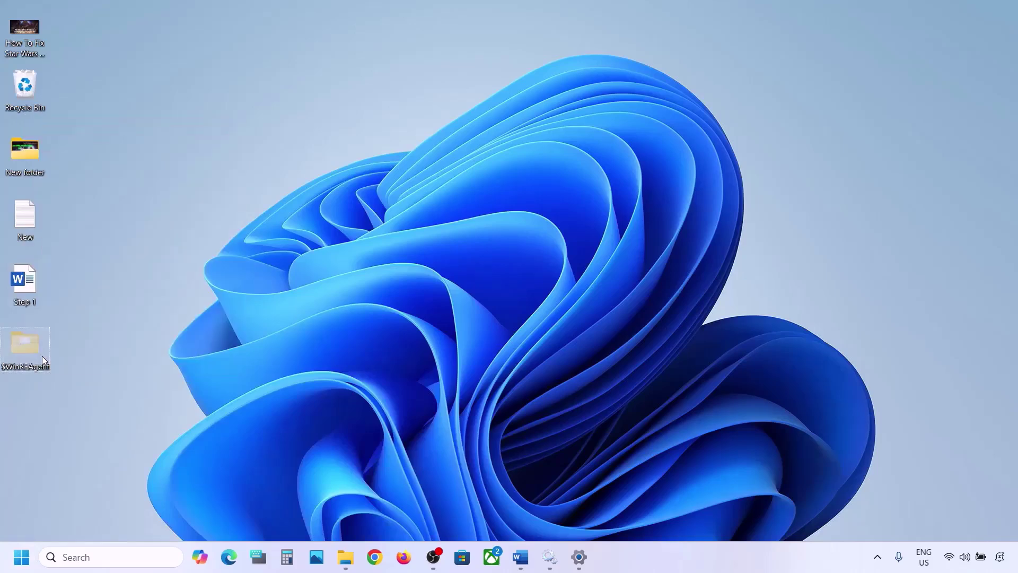
{"action": "left_click", "coordinate": [346, 557]}
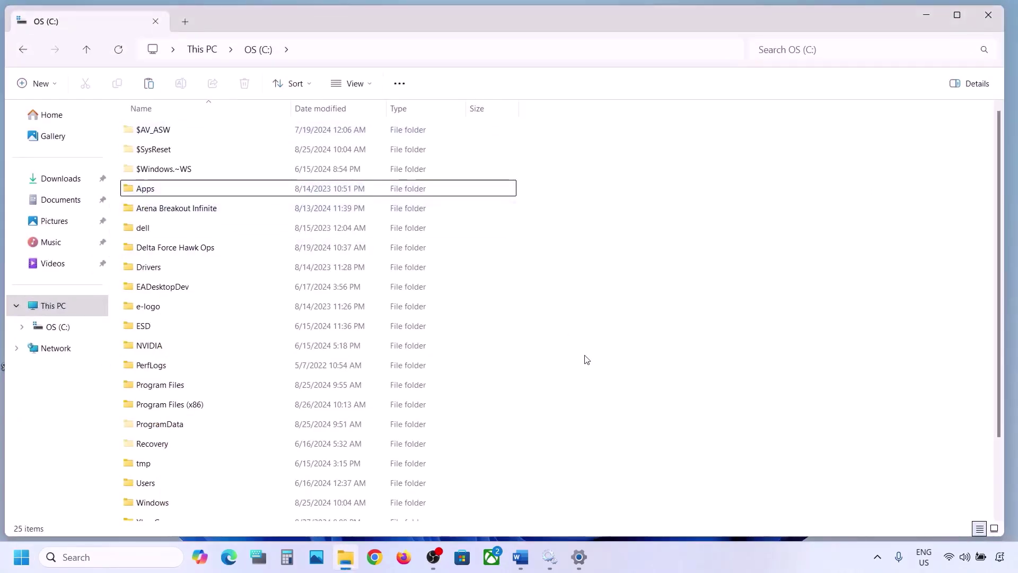
- Paste $WinREAgent into C:, then bring Word forward to Step 3, Run Update Troubleshooter
{"action": "key", "text": "ctrl+v"}
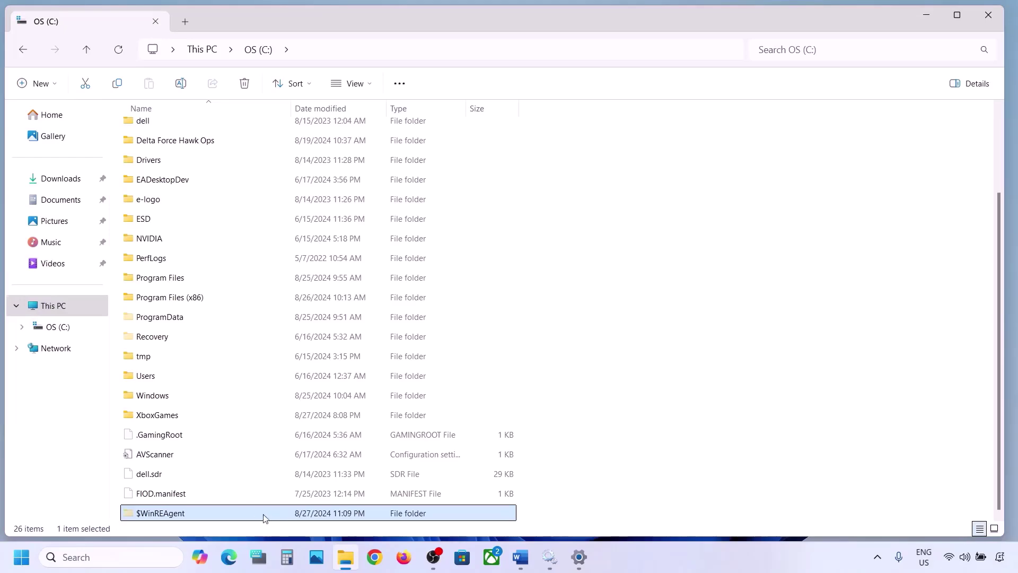
{"action": "left_click", "coordinate": [921, 18]}
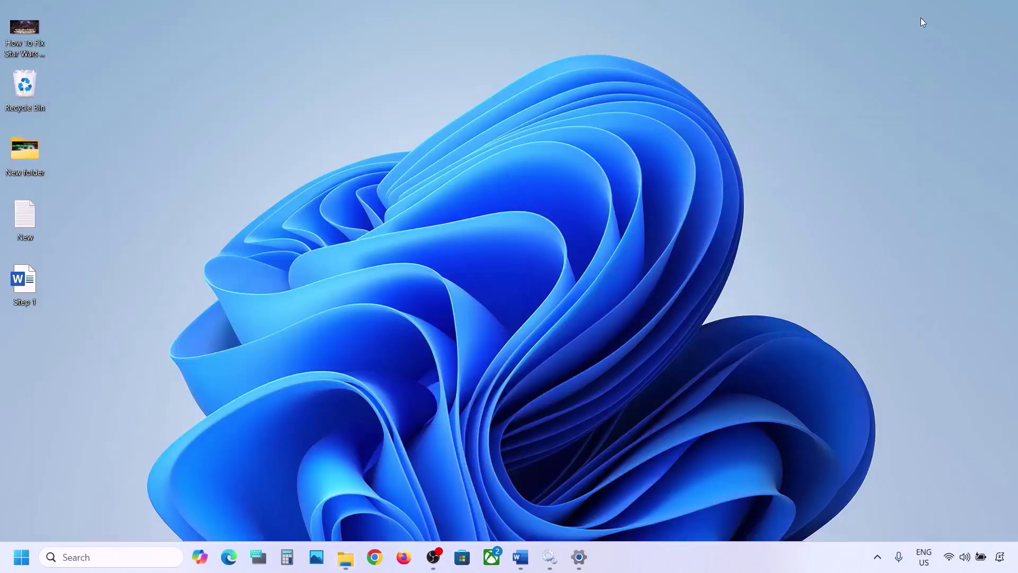
{"action": "left_click", "coordinate": [520, 556]}
{"action": "scroll", "coordinate": [324, 311], "scroll_direction": "down", "scroll_amount": 3}
{"action": "scroll", "coordinate": [323, 311], "scroll_direction": "down", "scroll_amount": 1}
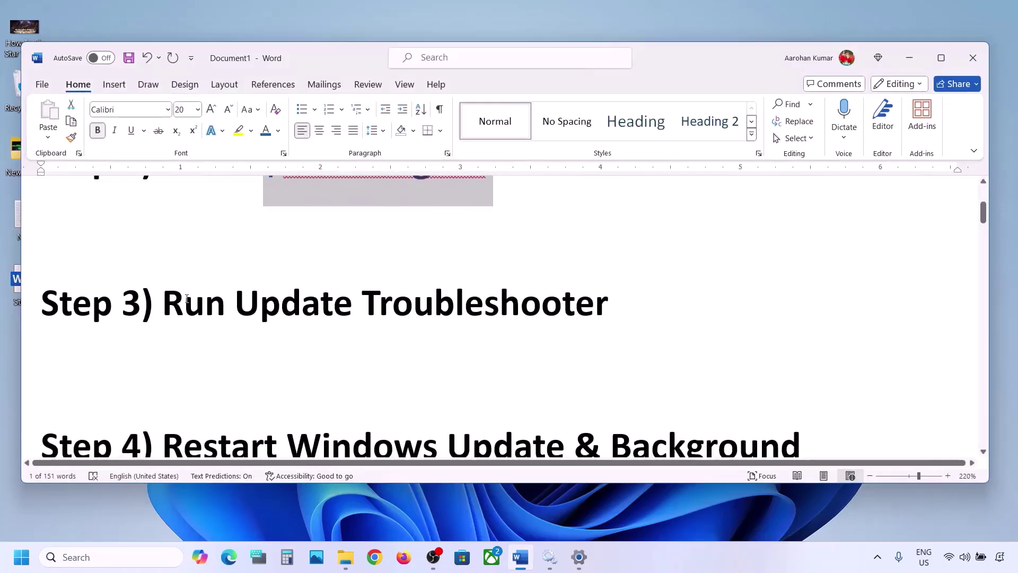
{"action": "left_click_drag", "start_coordinate": [163, 303], "coordinate": [608, 307]}
- Run the Windows Update troubleshooter from System > Troubleshoot > Other troubleshooters
{"action": "left_click", "coordinate": [21, 557]}
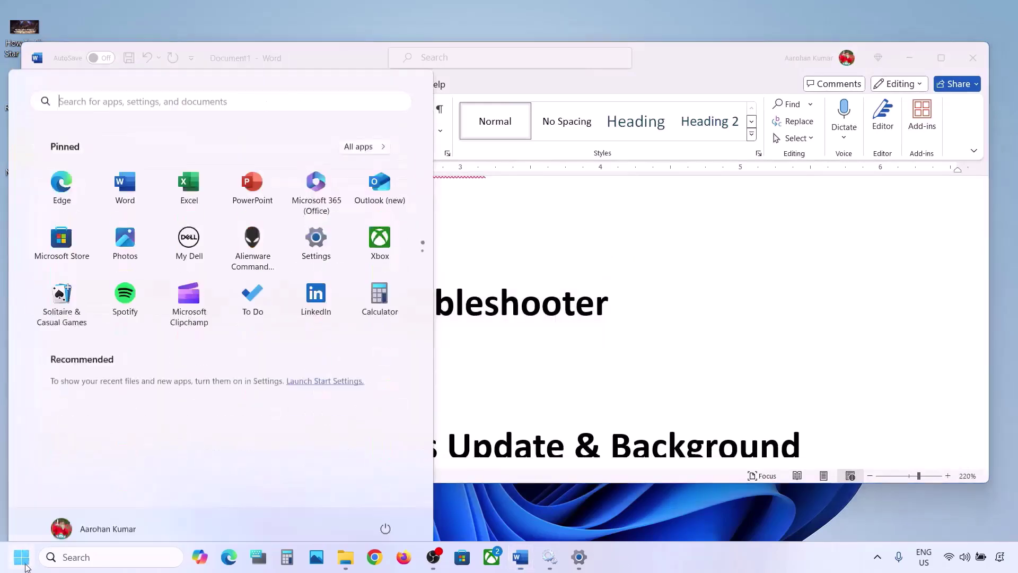
{"action": "left_click", "coordinate": [327, 233]}
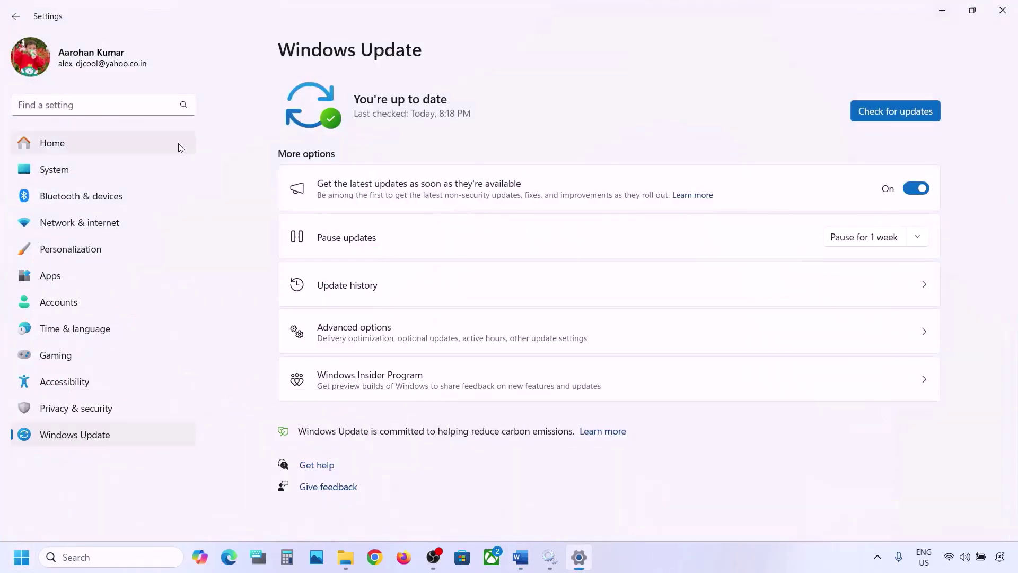
{"action": "left_click", "coordinate": [93, 170]}
{"action": "scroll", "coordinate": [384, 257], "scroll_direction": "down", "scroll_amount": 5}
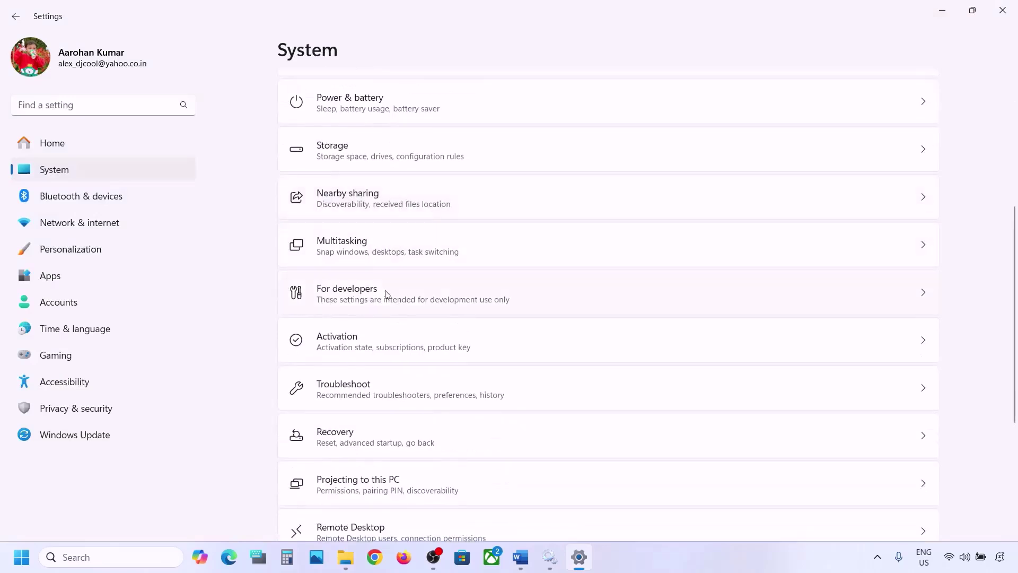
{"action": "left_click", "coordinate": [355, 384]}
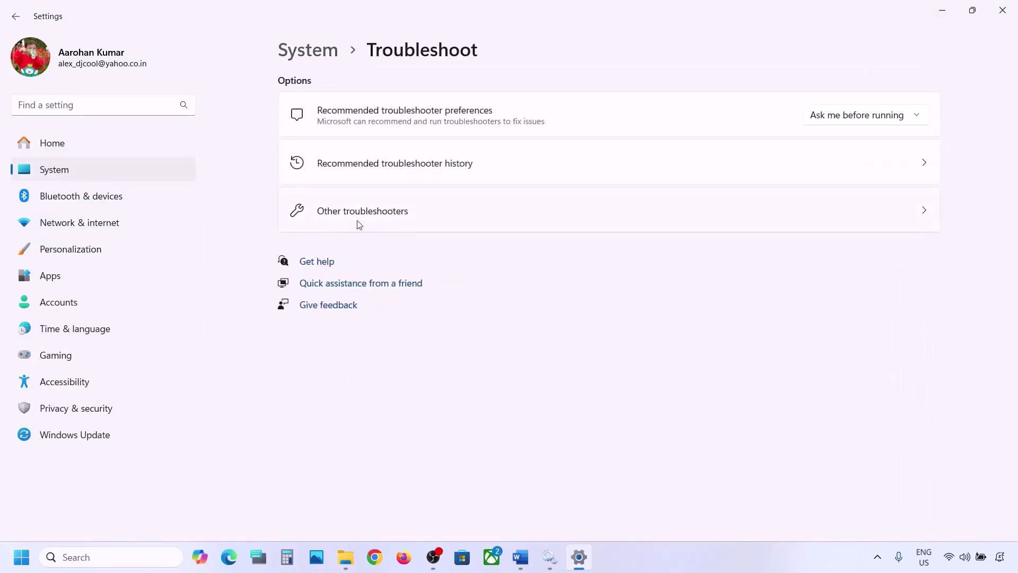
{"action": "left_click", "coordinate": [364, 212]}
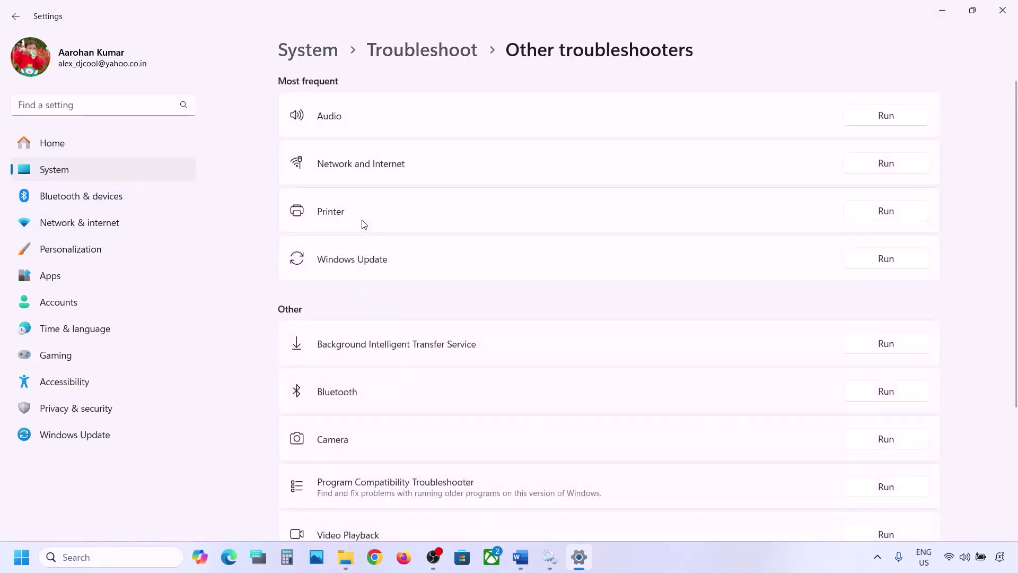
{"action": "scroll", "coordinate": [364, 223], "scroll_direction": "down", "scroll_amount": 1}
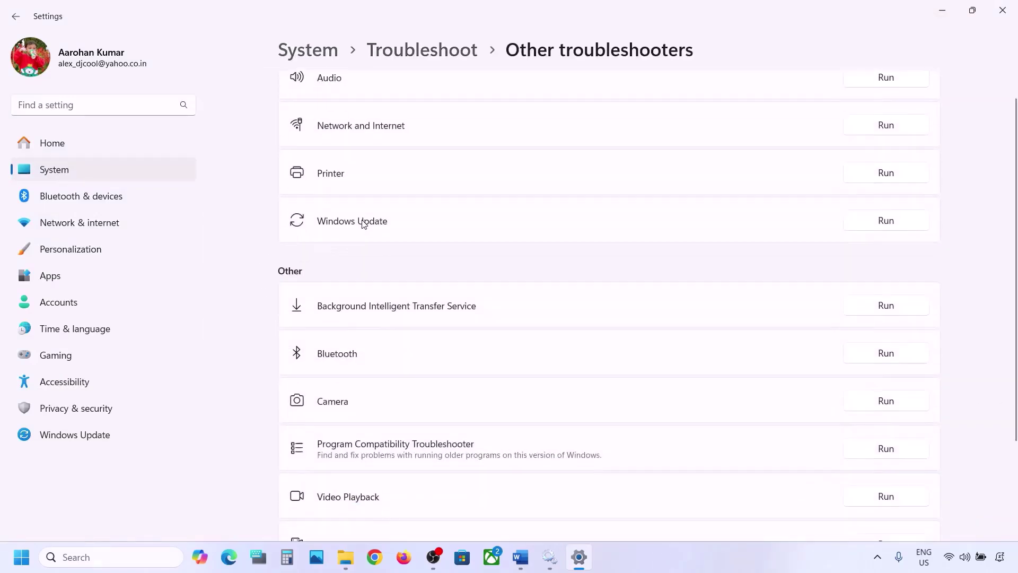
{"action": "left_click", "coordinate": [887, 228]}
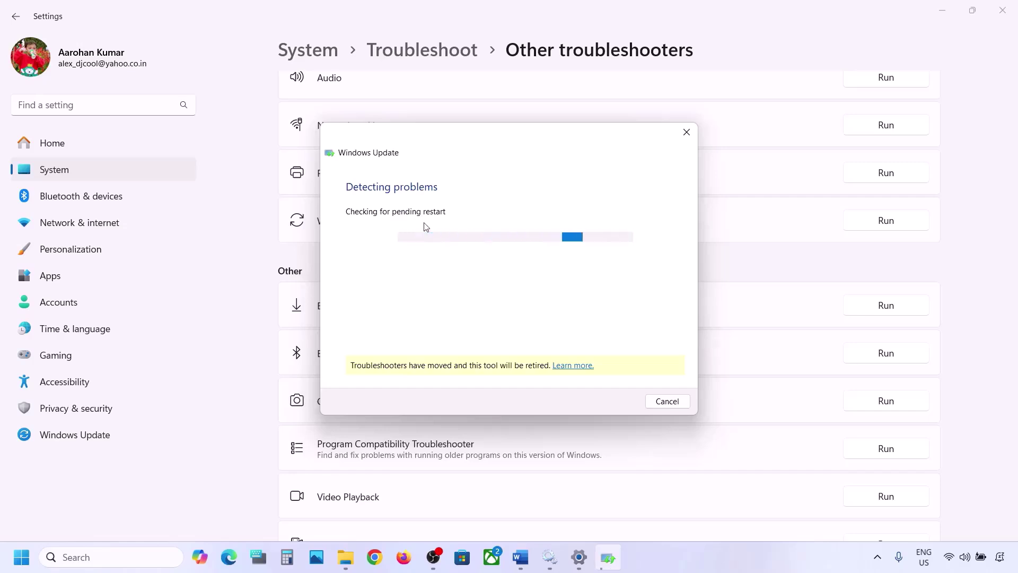
{"action": "left_click", "coordinate": [521, 556]}
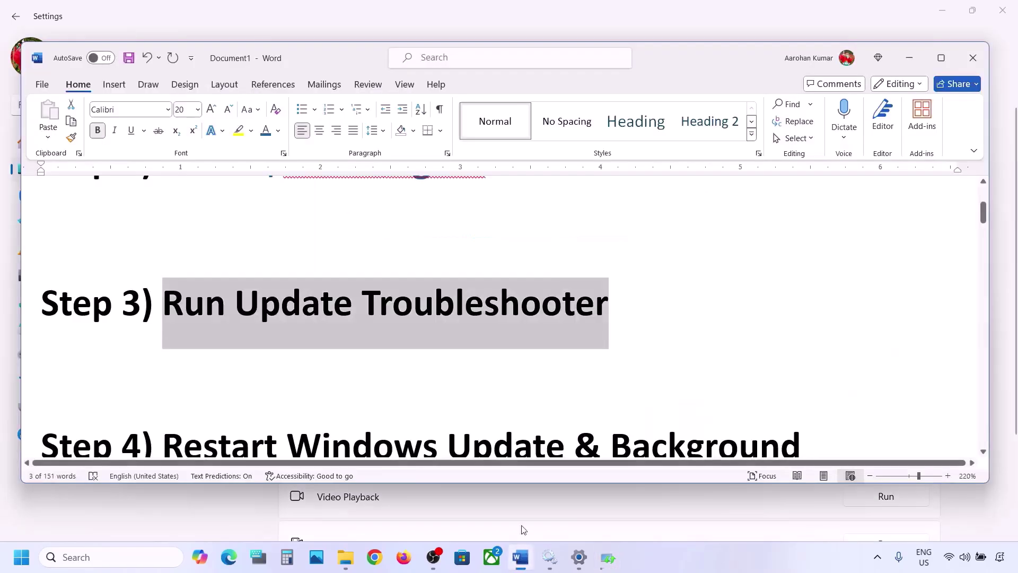
- Read the Step 4 instruction in Word and open the Services console via search
{"action": "scroll", "coordinate": [365, 346], "scroll_direction": "down", "scroll_amount": 5}
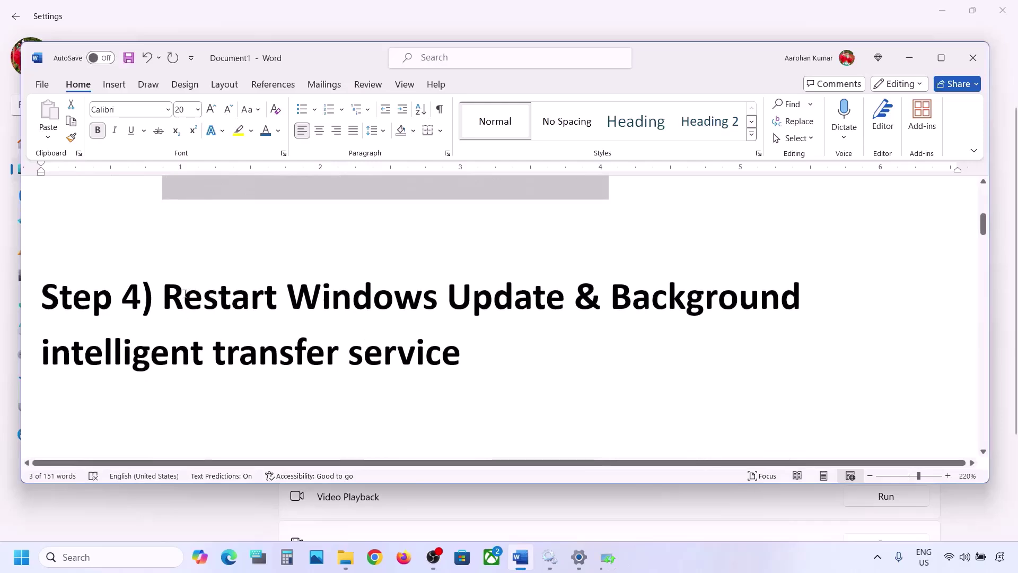
{"action": "left_click_drag", "start_coordinate": [168, 296], "coordinate": [437, 346]}
{"action": "left_click", "coordinate": [91, 555]}
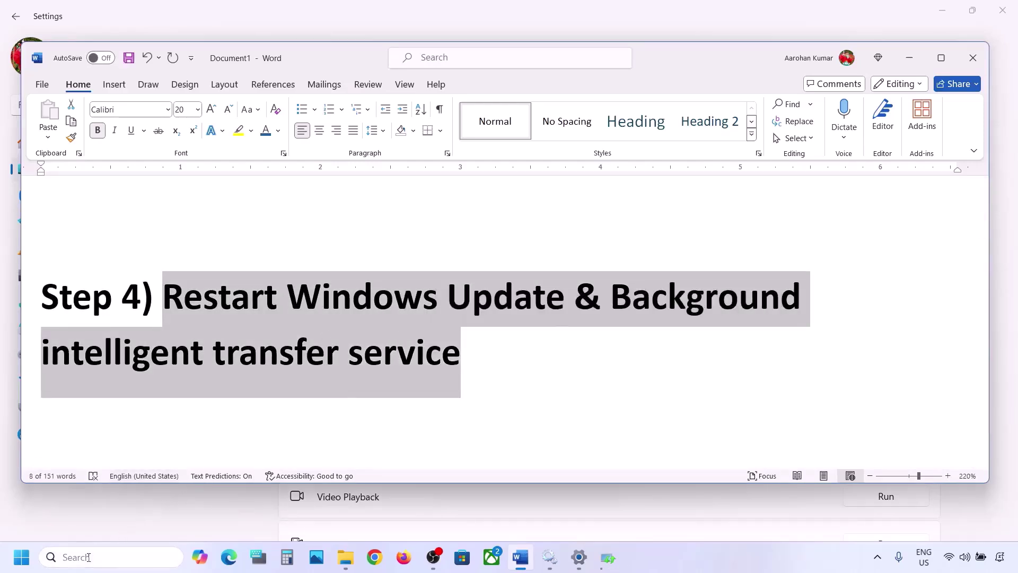
{"action": "type", "text": "services"}
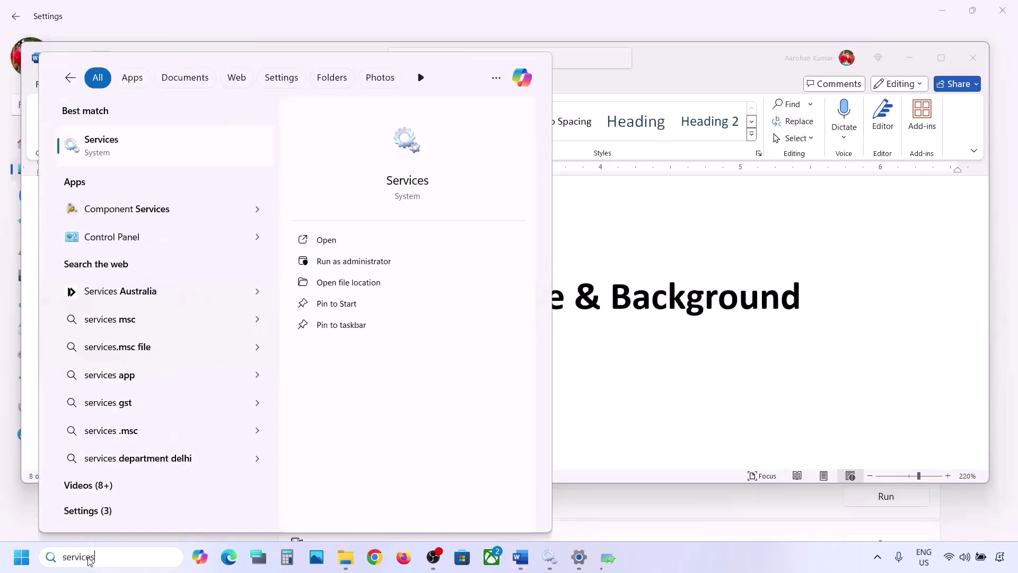
{"action": "key", "text": "Return"}
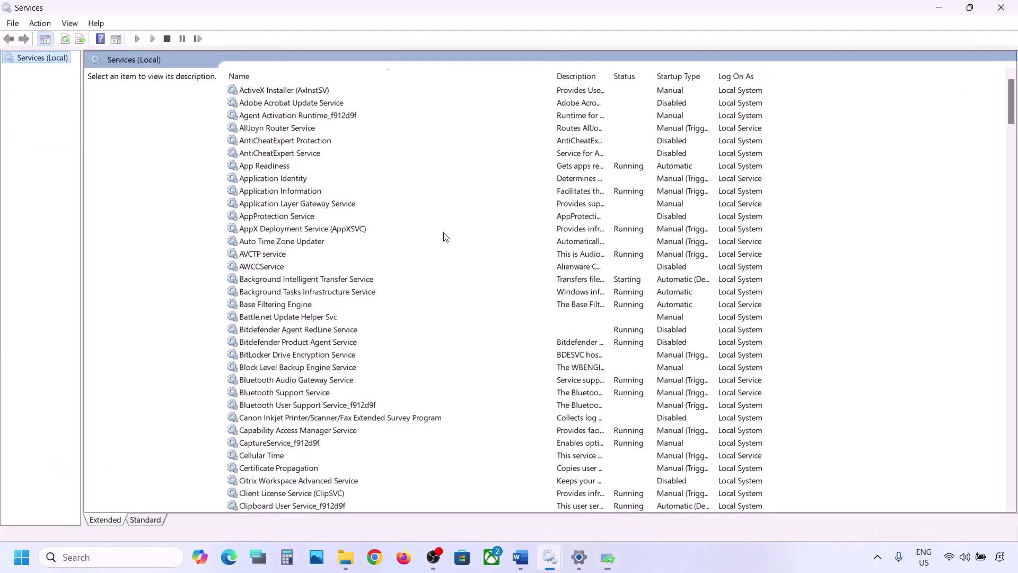
- Set the Windows Update service startup type to Automatic and apply it
{"action": "left_click", "coordinate": [294, 304]}
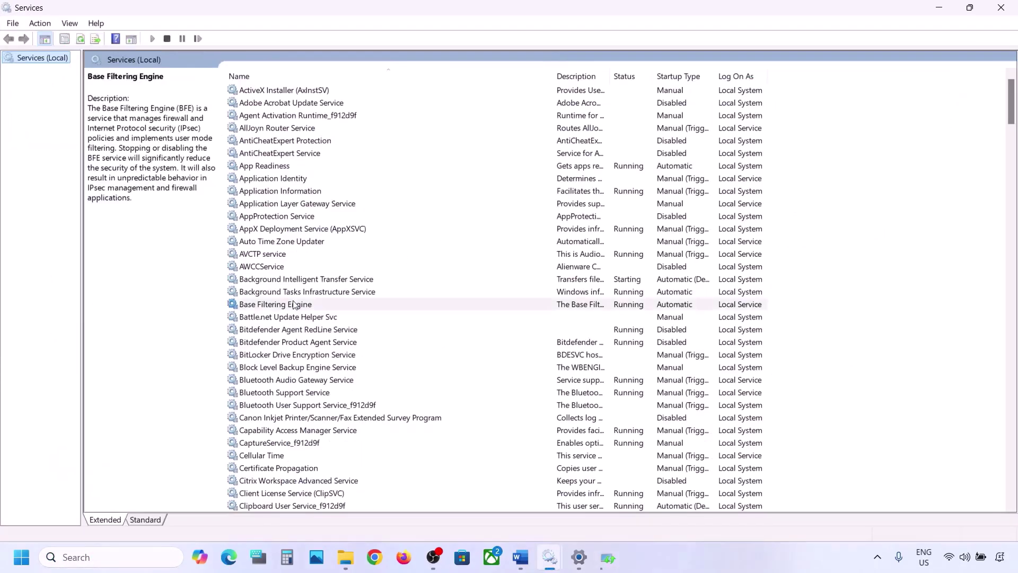
{"action": "key", "text": "w"}
{"action": "scroll", "coordinate": [333, 412], "scroll_direction": "down", "scroll_amount": 8}
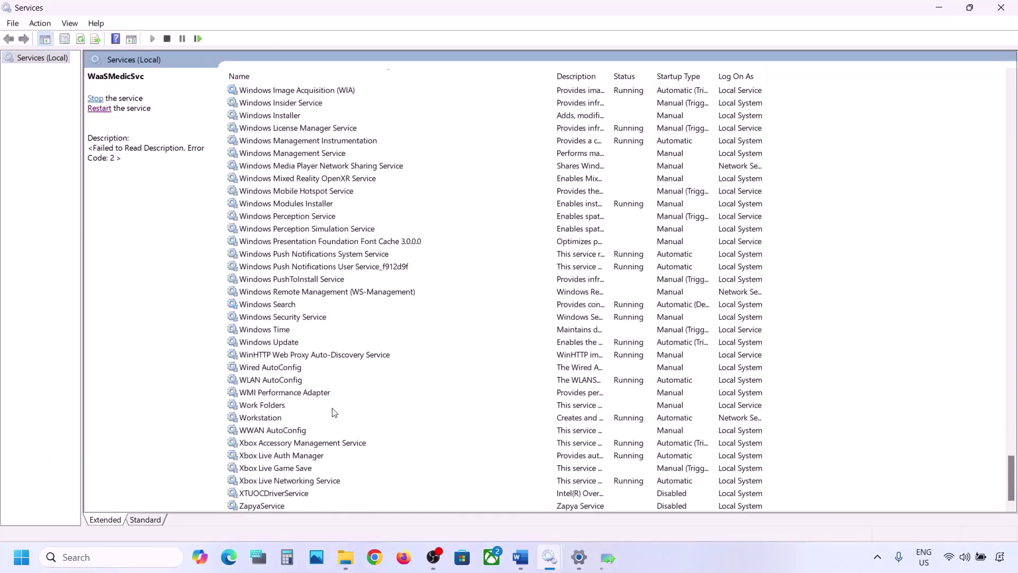
{"action": "left_click", "coordinate": [274, 343]}
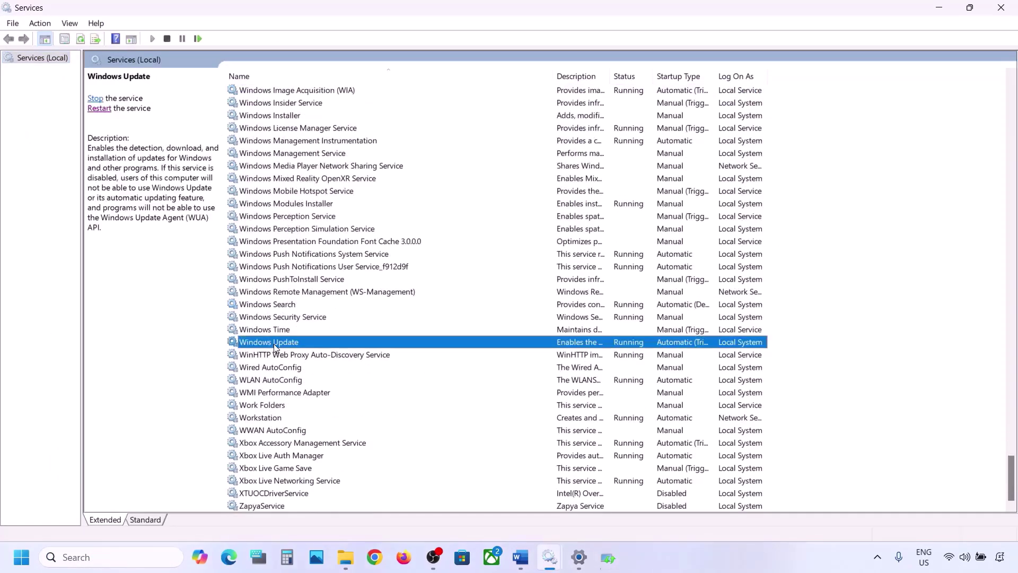
{"action": "double_click", "coordinate": [333, 343]}
{"action": "left_click", "coordinate": [494, 262]}
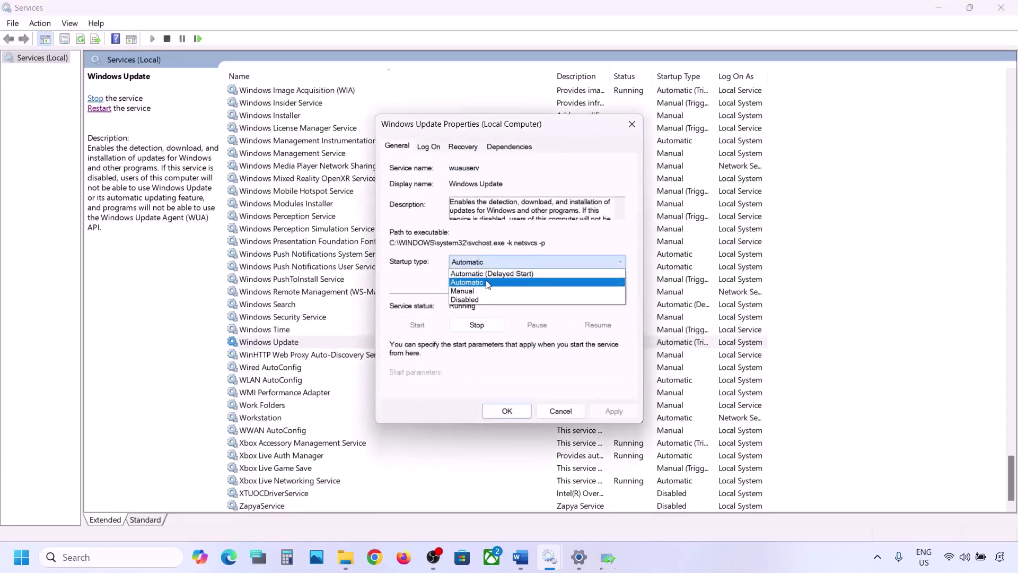
{"action": "left_click", "coordinate": [488, 284]}
{"action": "left_click", "coordinate": [598, 412]}
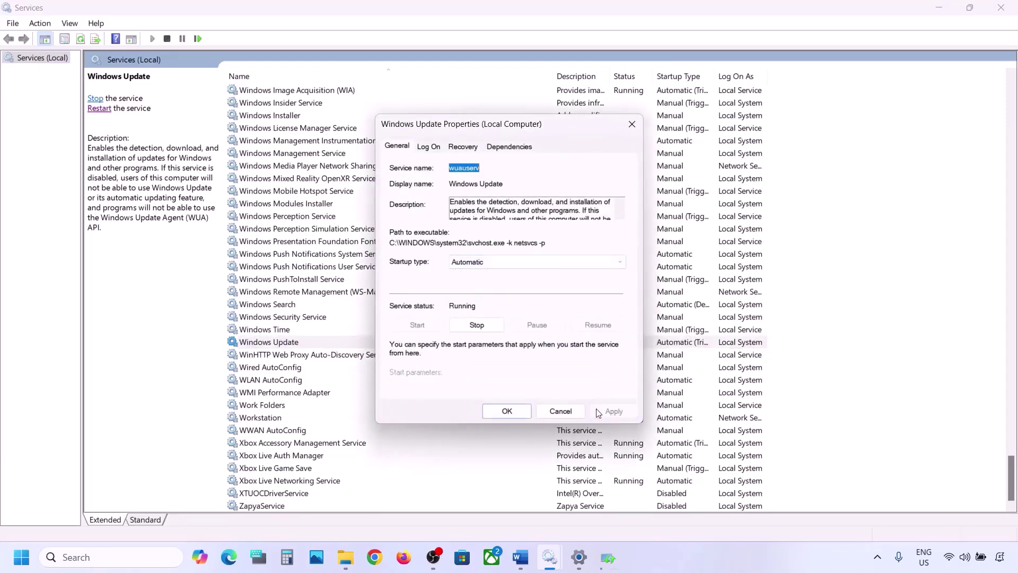
{"action": "left_click", "coordinate": [488, 409]}
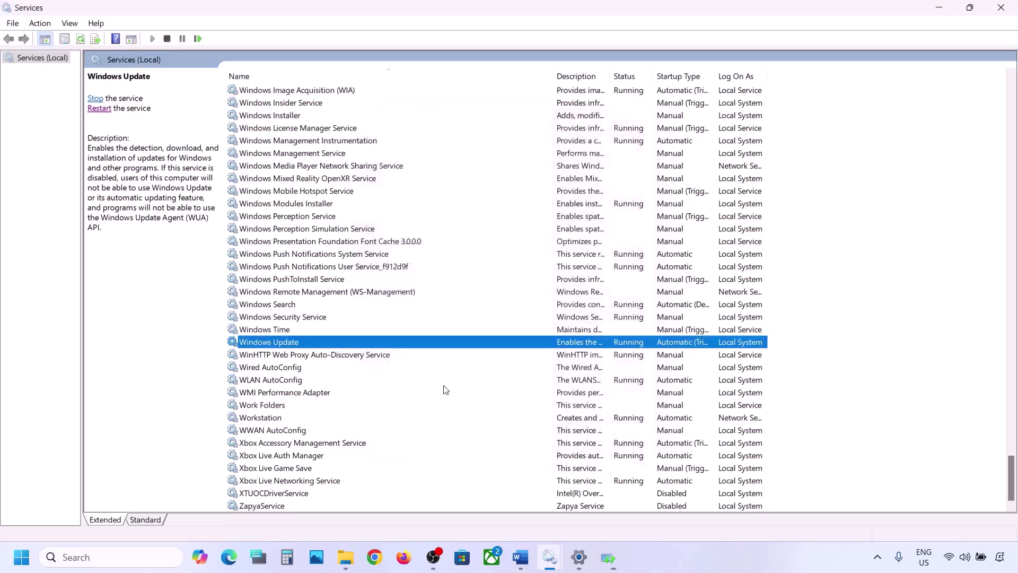
- Restart the Windows Update service
{"action": "right_click", "coordinate": [276, 345]}
{"action": "left_click", "coordinate": [320, 408]}
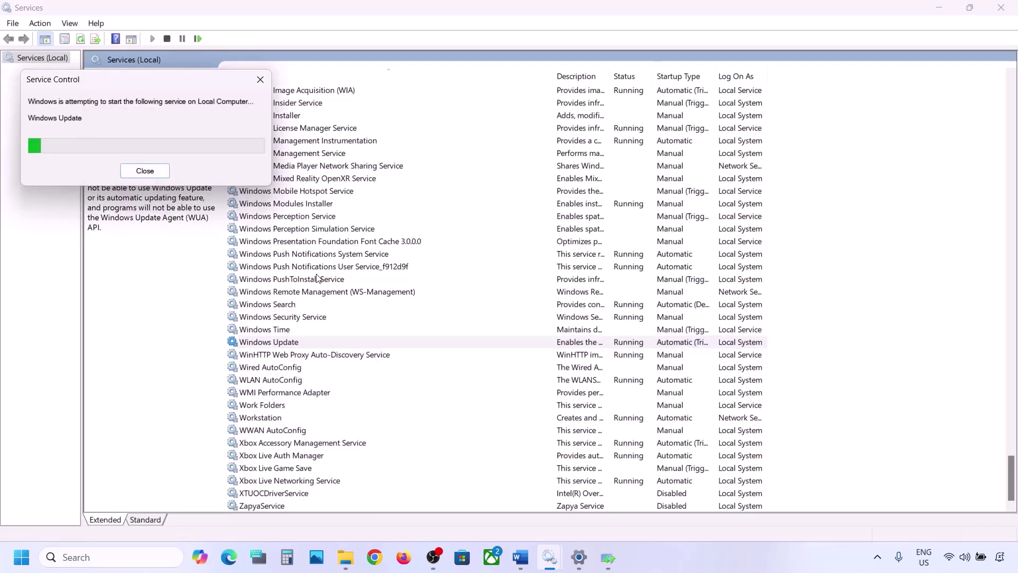
{"action": "left_click", "coordinate": [299, 266]}
- Set the Background Intelligent Transfer Service startup type to Automatic and apply it
{"action": "key", "text": "b"}
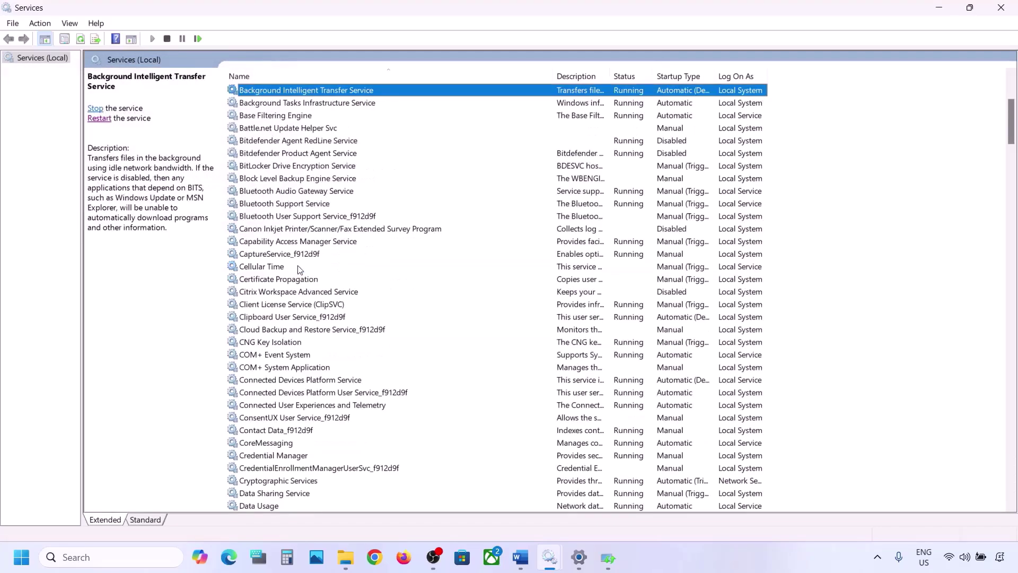
{"action": "scroll", "coordinate": [307, 213], "scroll_direction": "up", "scroll_amount": 3}
{"action": "double_click", "coordinate": [337, 209]}
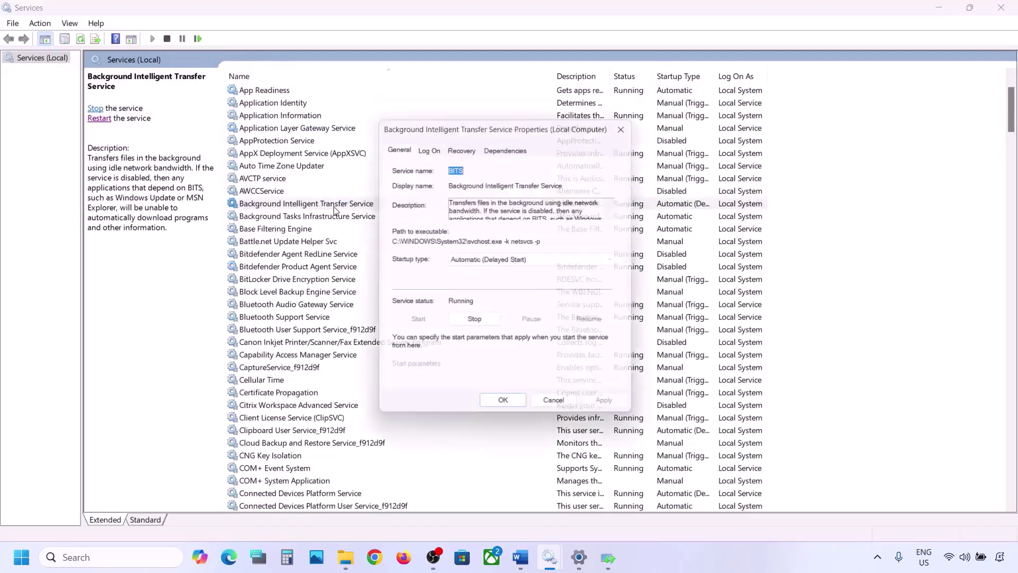
{"action": "left_click", "coordinate": [471, 261]}
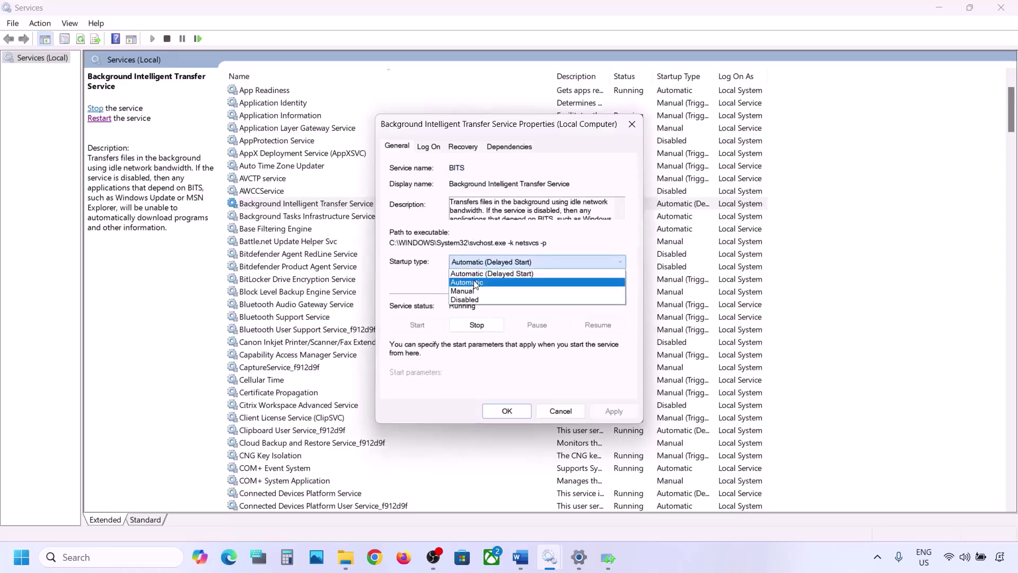
{"action": "left_click", "coordinate": [467, 282]}
{"action": "left_click", "coordinate": [605, 411]}
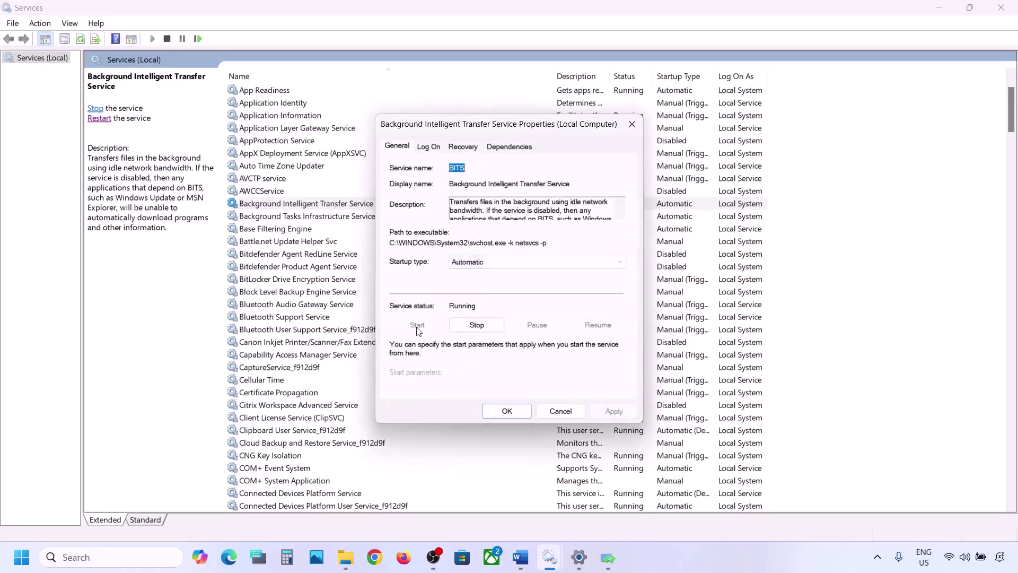
{"action": "left_click", "coordinate": [507, 411]}
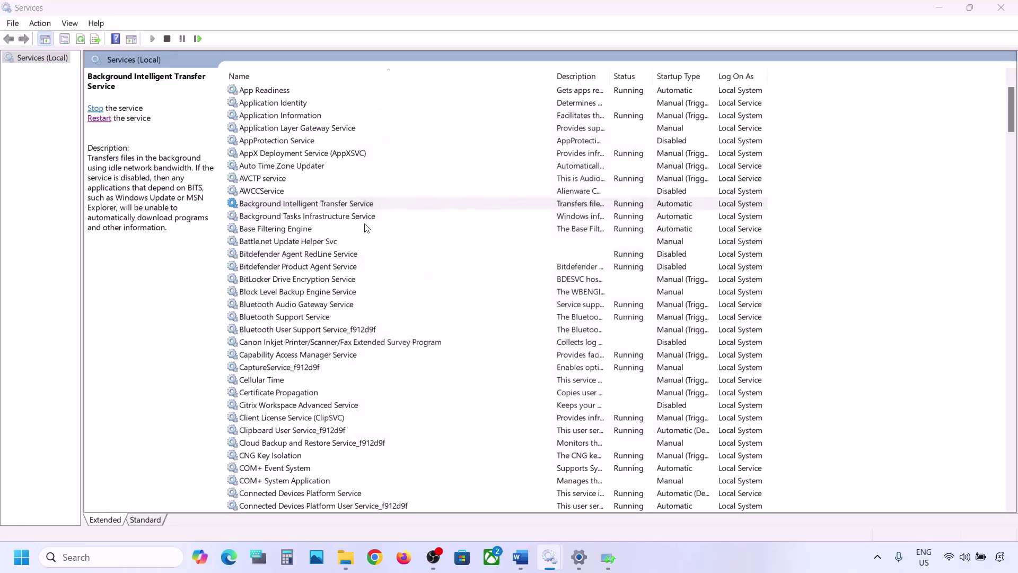
- Restart the Background Intelligent Transfer Service
{"action": "left_click", "coordinate": [313, 206]}
{"action": "right_click", "coordinate": [312, 207]}
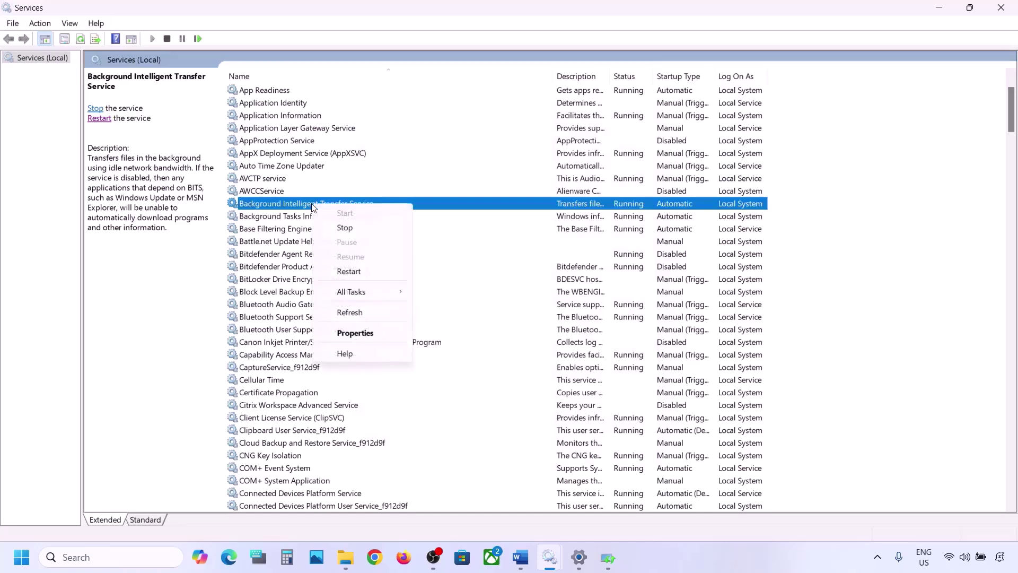
{"action": "left_click", "coordinate": [349, 272]}
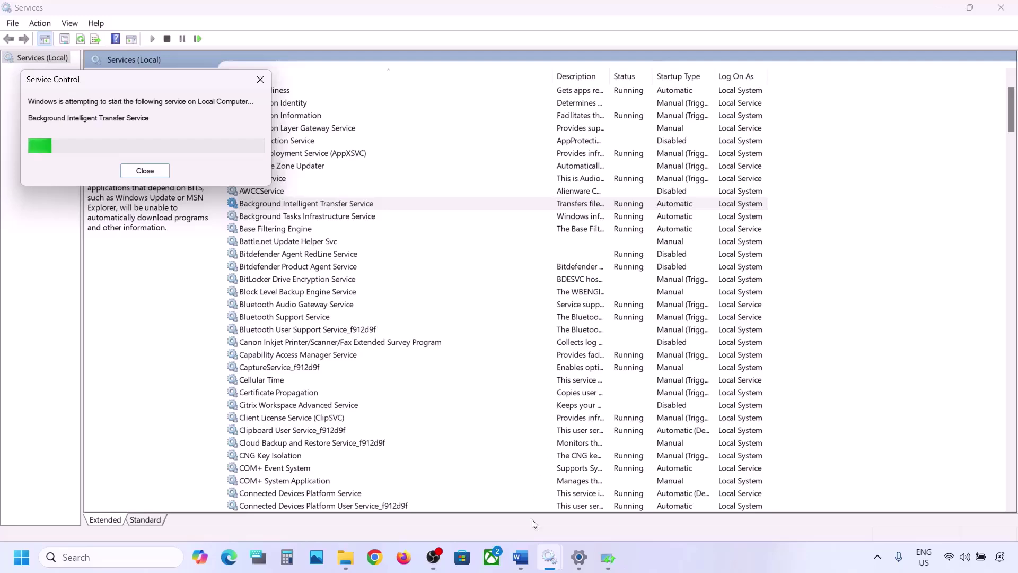
{"action": "mouse_move", "coordinate": [524, 561]}
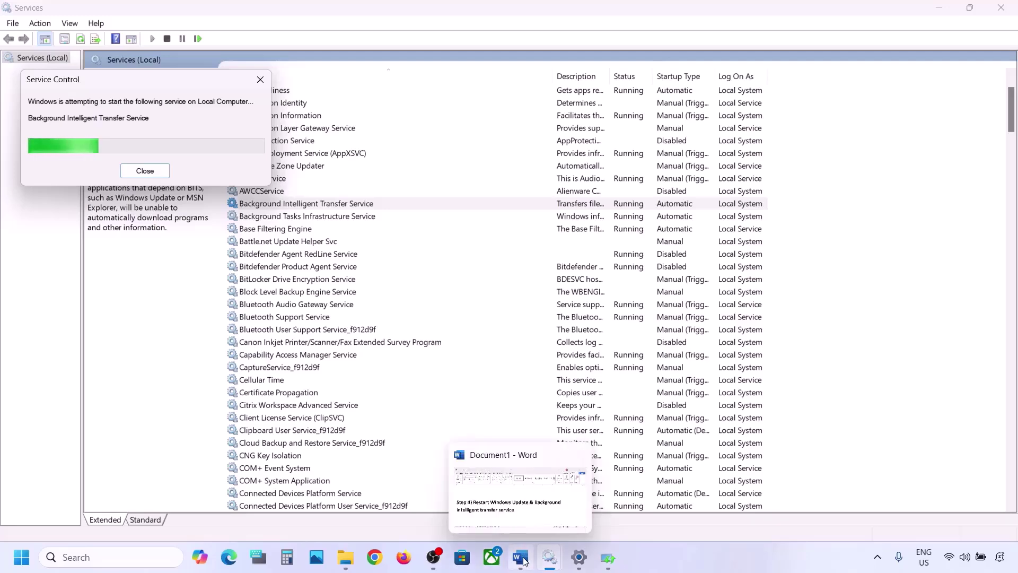
- Copy the Windows 11 download link from Step 5 of the Word notes into a new Chrome tab
{"action": "left_click", "coordinate": [523, 559]}
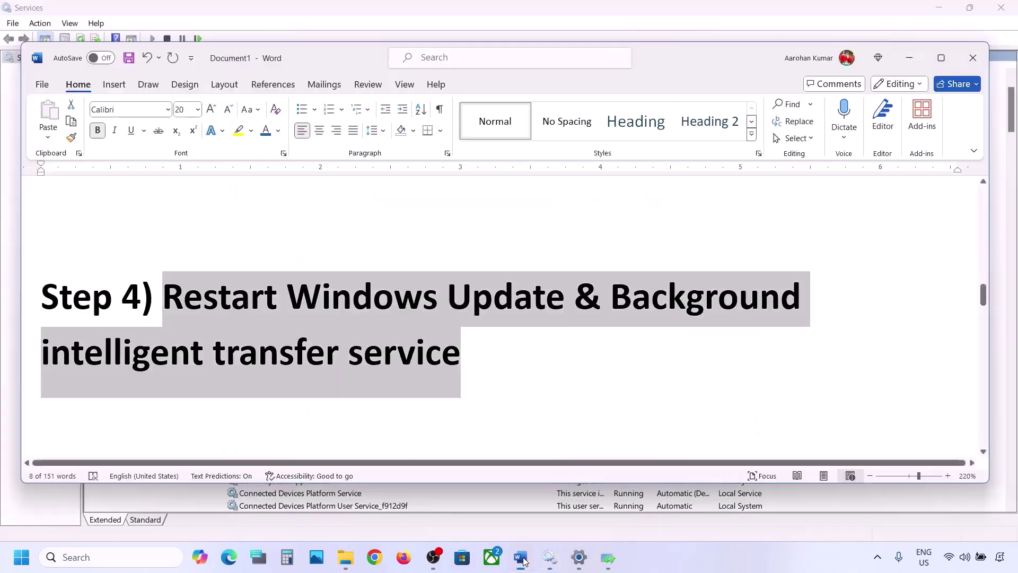
{"action": "scroll", "coordinate": [489, 382], "scroll_direction": "down", "scroll_amount": 5}
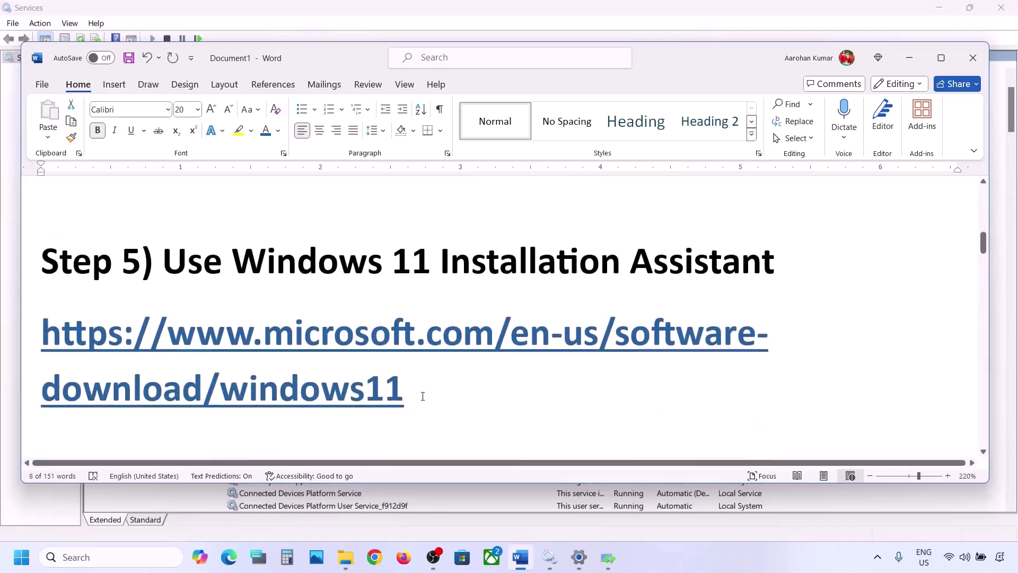
{"action": "left_click_drag", "start_coordinate": [422, 396], "coordinate": [43, 338]}
{"action": "right_click", "coordinate": [43, 339]}
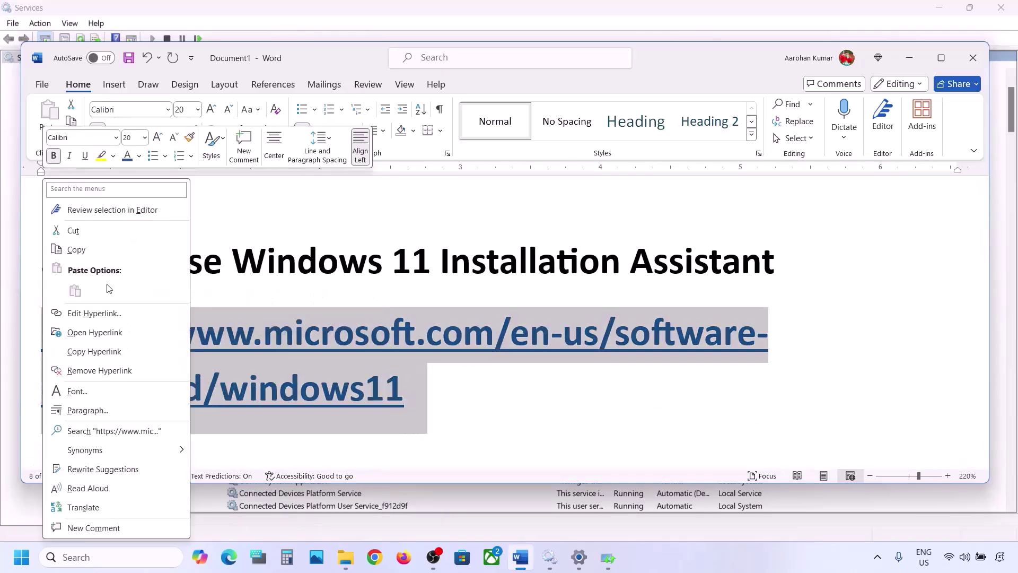
{"action": "left_click", "coordinate": [99, 248]}
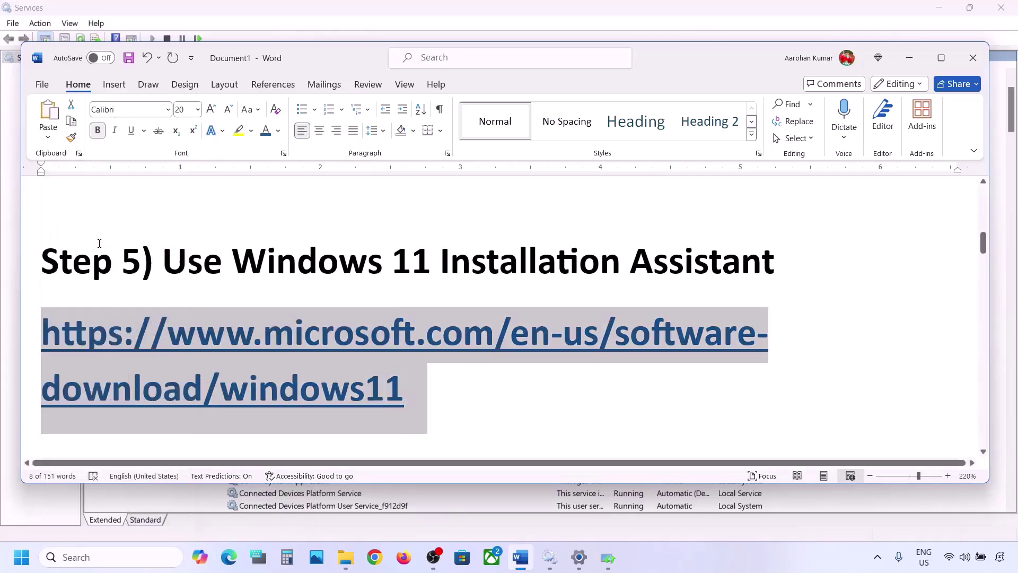
{"action": "left_click", "coordinate": [374, 557]}
- Load the Download Windows 11 page, then download and run the Windows 11 Installation Assistant
{"action": "key", "text": "ctrl+v"}
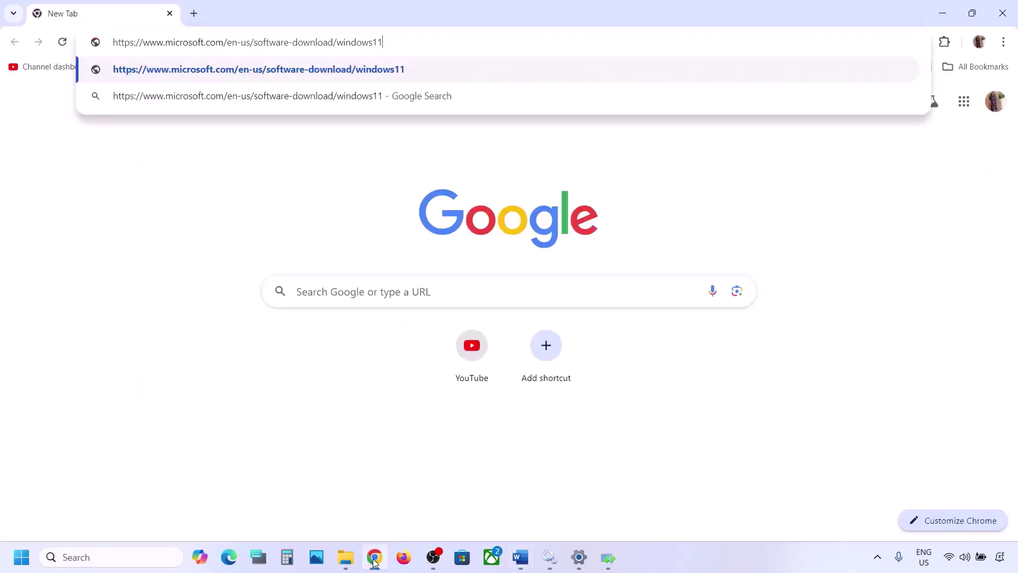
{"action": "key", "text": "Return"}
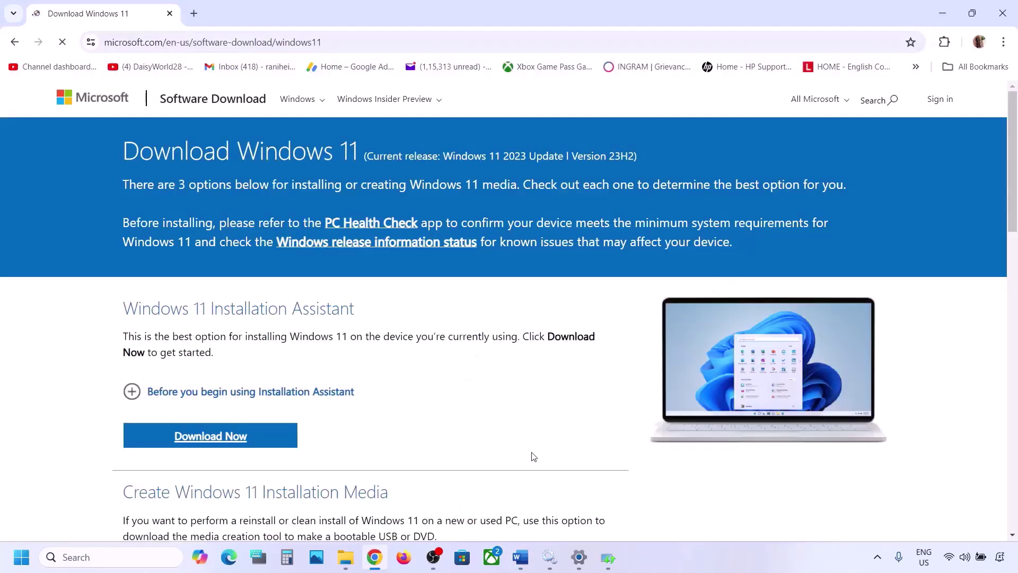
{"action": "scroll", "coordinate": [432, 357], "scroll_direction": "down", "scroll_amount": 1}
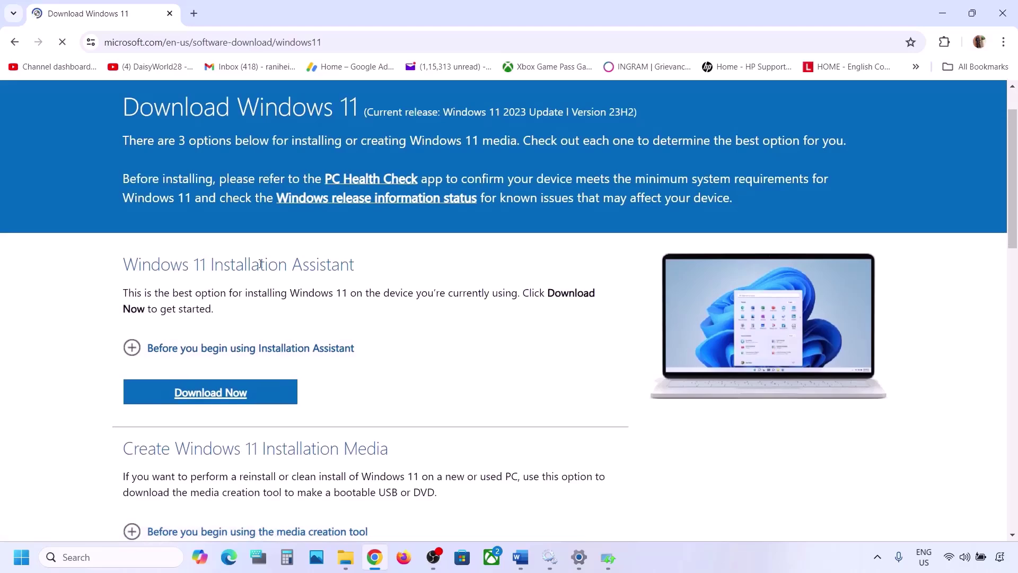
{"action": "left_click", "coordinate": [217, 392]}
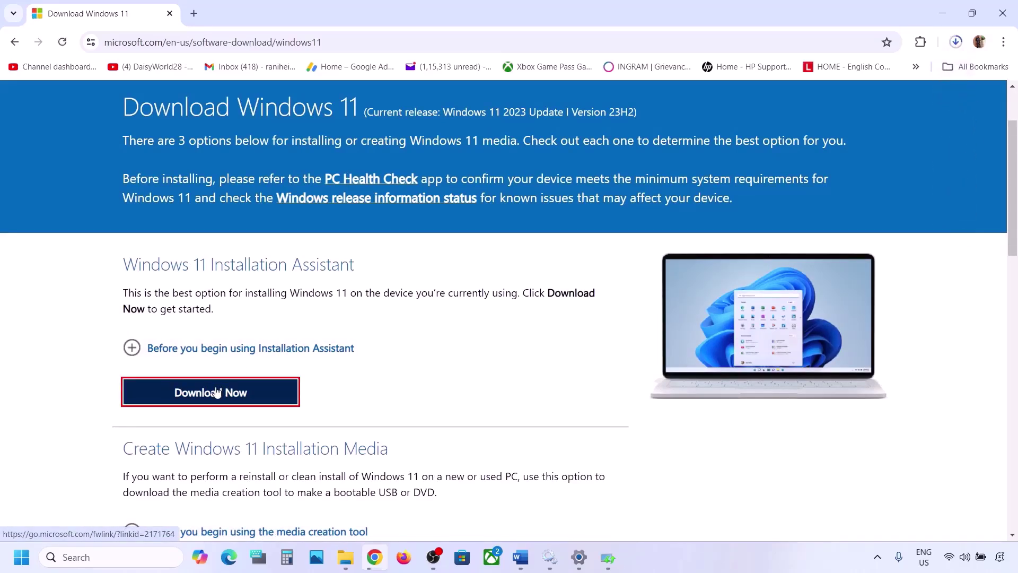
{"action": "left_click", "coordinate": [956, 41]}
{"action": "left_click", "coordinate": [830, 76]}
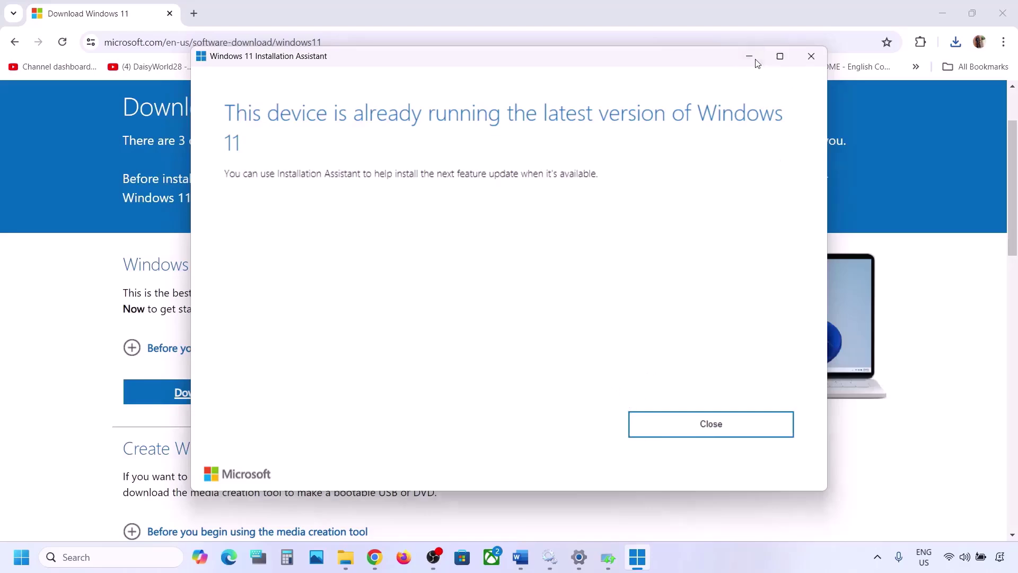
- Close the Windows 11 Installation Assistant after it reports the latest Windows 11 is installed
{"action": "left_click", "coordinate": [811, 56]}
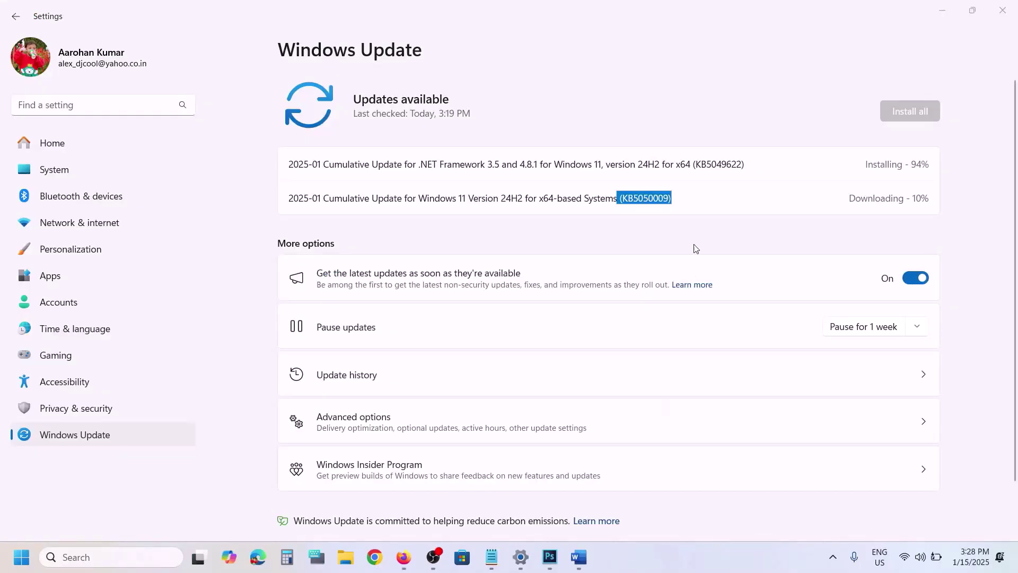
- Open the Microsoft Update Catalog link from the Word notes in a maximized Chrome window
{"action": "left_click", "coordinate": [578, 557]}
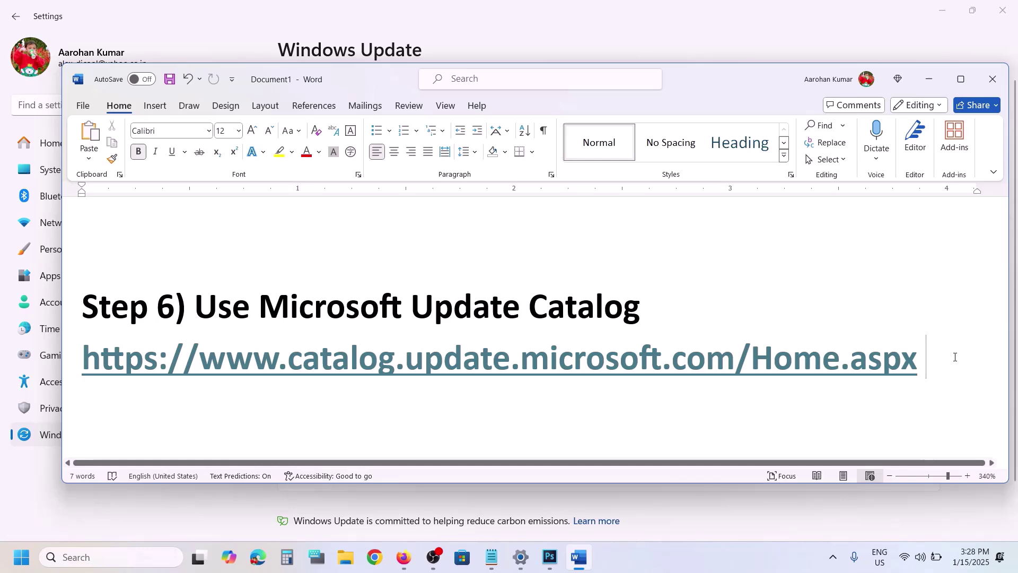
{"action": "triple_click", "coordinate": [940, 355]}
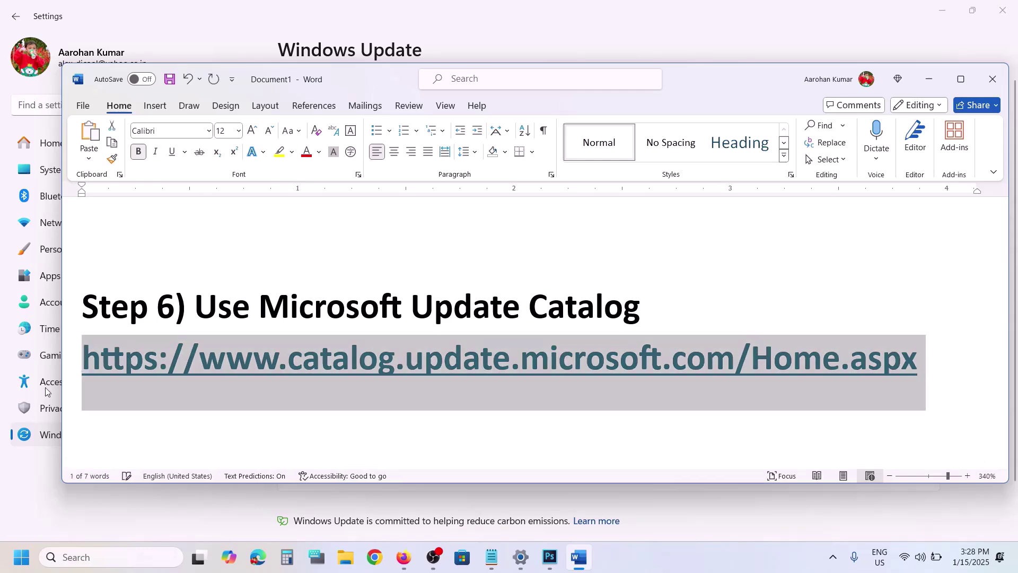
{"action": "left_click", "coordinate": [373, 557]}
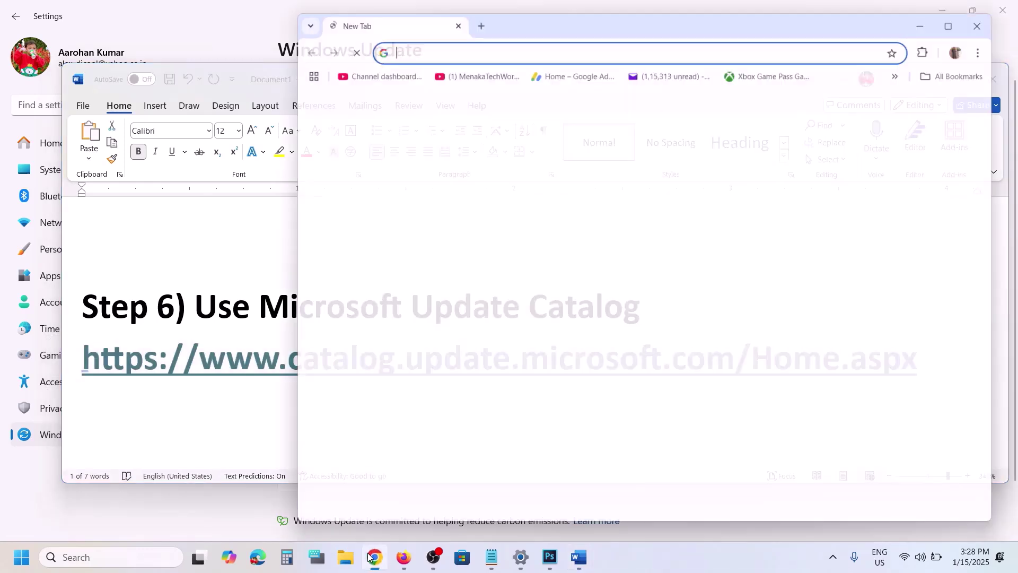
{"action": "key", "text": "ctrl+v"}
{"action": "key", "text": "Return"}
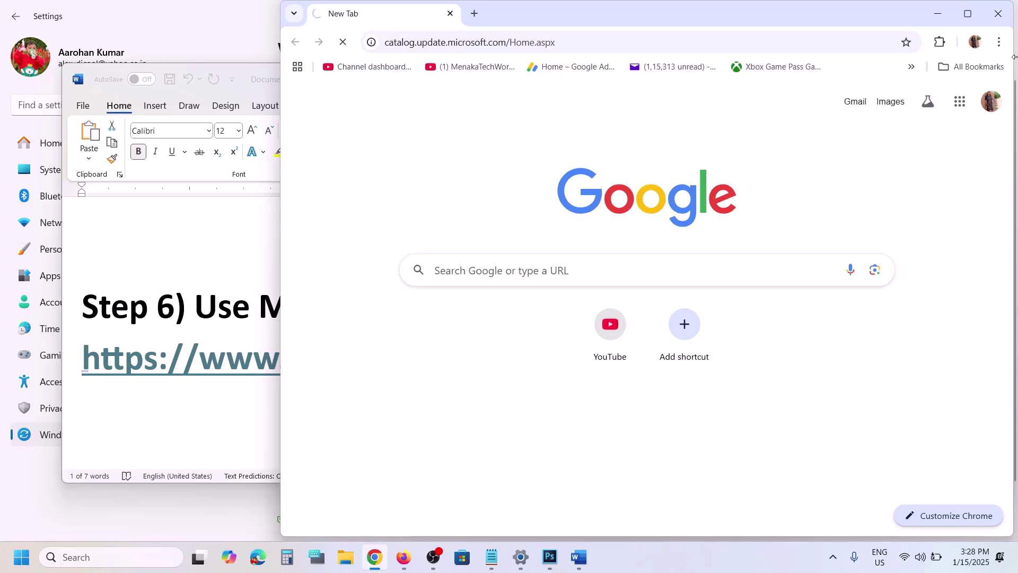
{"action": "key", "text": "super+Up"}
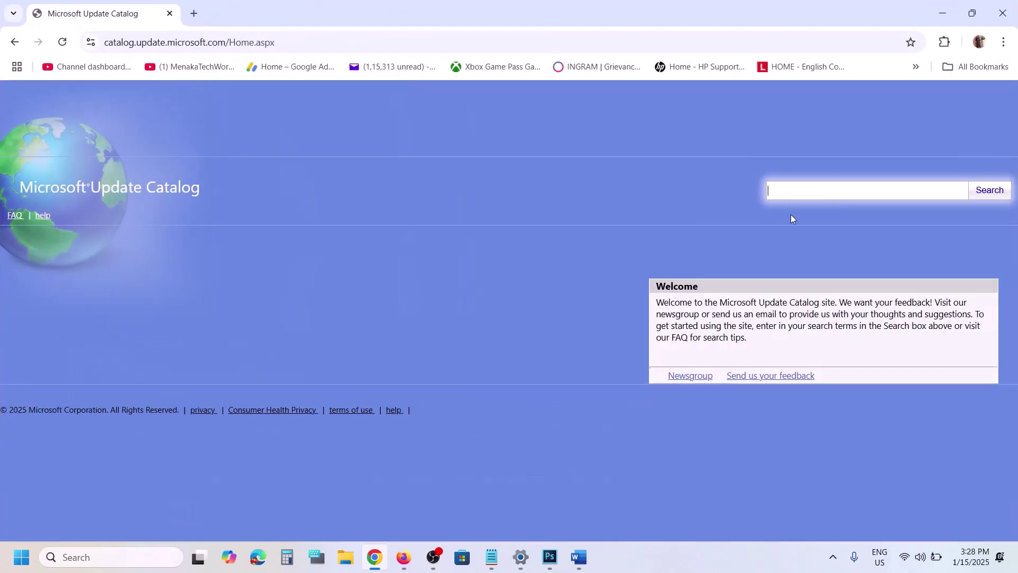
{"action": "left_click", "coordinate": [774, 188]}
- Copy the KB5050009 number from the Windows Update list for the catalog search
{"action": "left_click", "coordinate": [520, 560]}
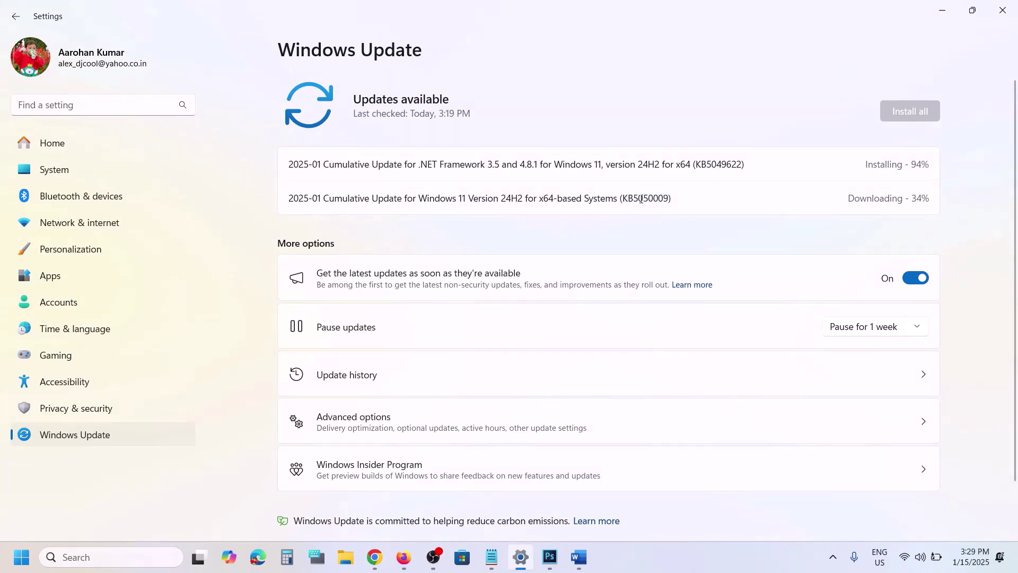
{"action": "left_click", "coordinate": [942, 11]}
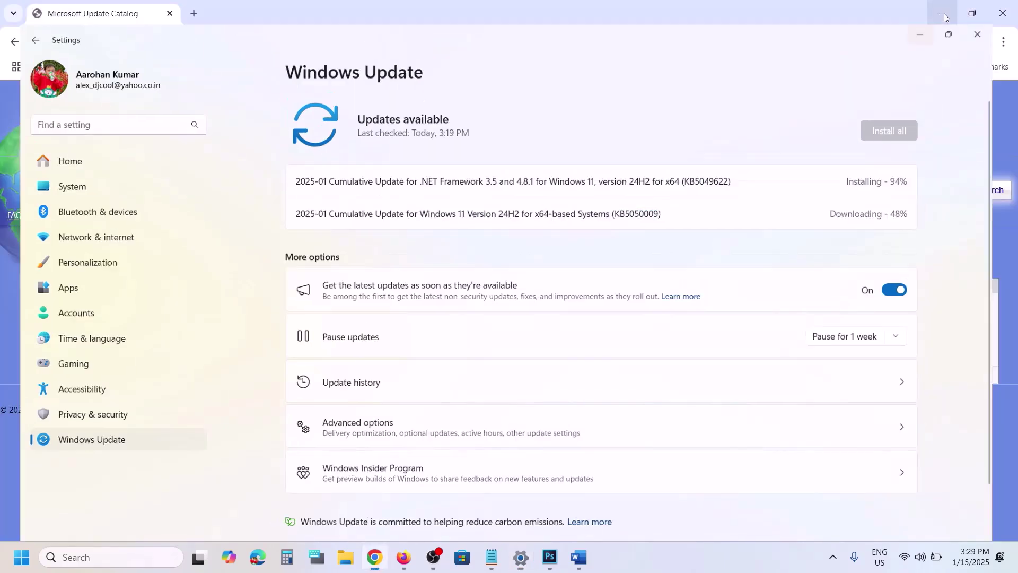
{"action": "left_click", "coordinate": [798, 188]}
{"action": "key", "text": "ctrl+v"}
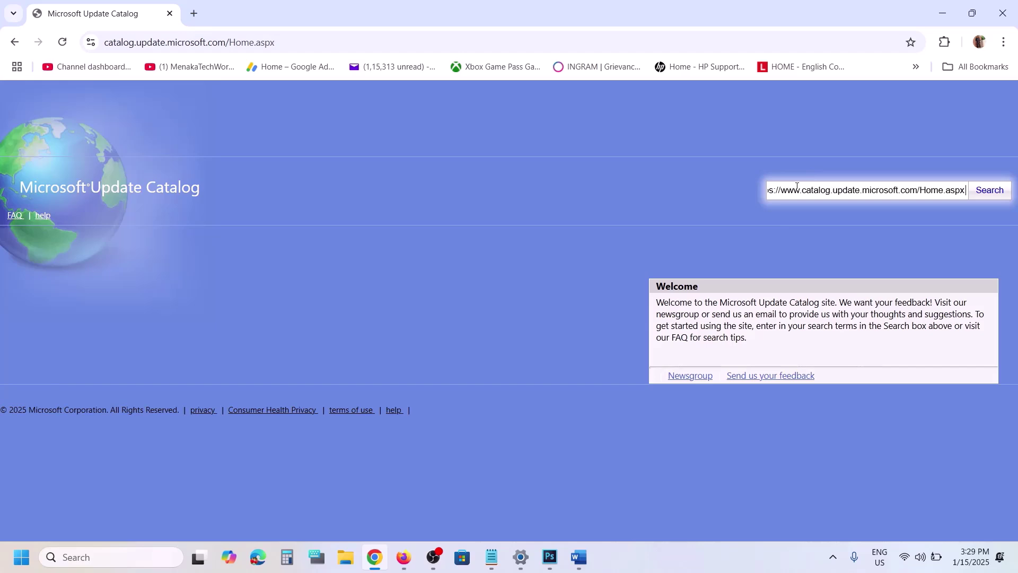
{"action": "key", "text": "ctrl+z"}
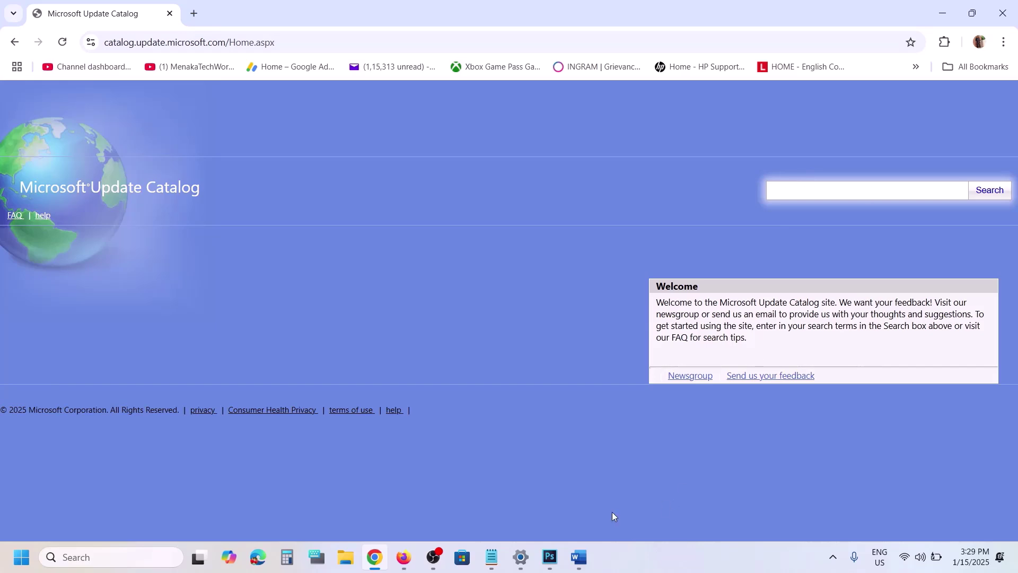
{"action": "left_click", "coordinate": [521, 557]}
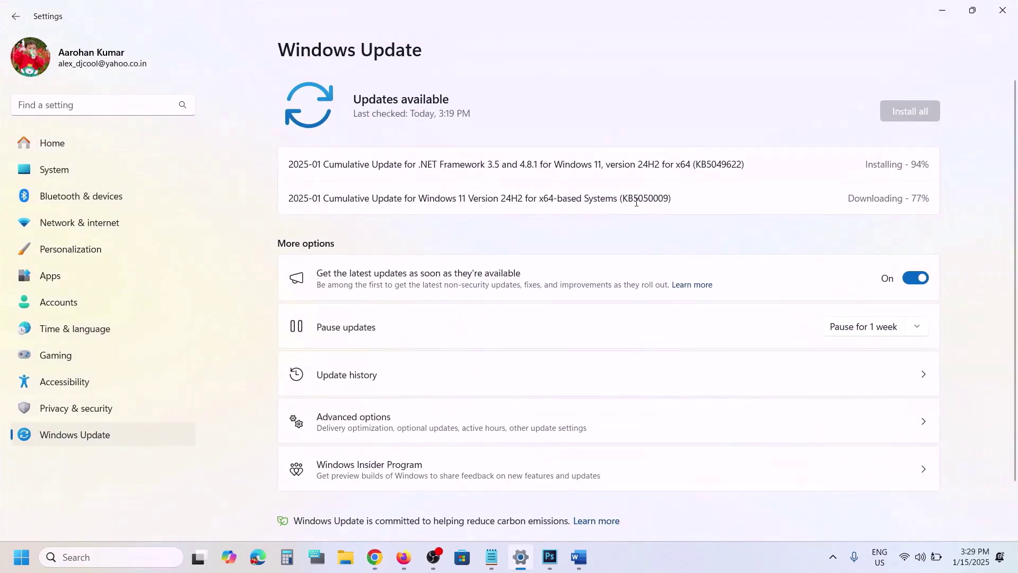
{"action": "double_click", "coordinate": [636, 199]}
{"action": "left_click", "coordinate": [377, 557]}
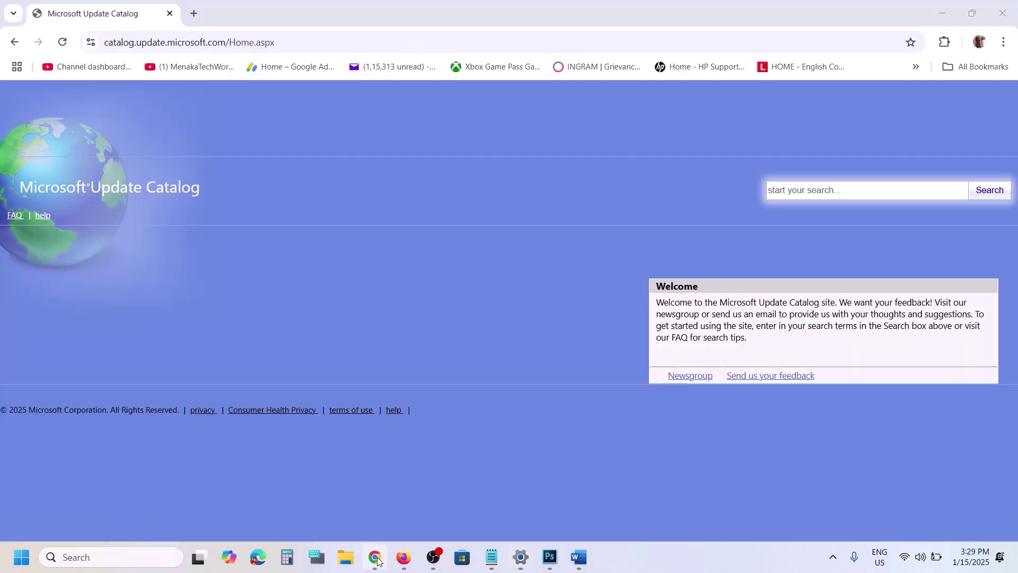
- Search the Update Catalog for KB5050009, reload the results, then return to Windows Update settings
{"action": "left_click", "coordinate": [777, 200]}
{"action": "key", "text": "ctrl+v"}
{"action": "left_click", "coordinate": [1003, 195]}
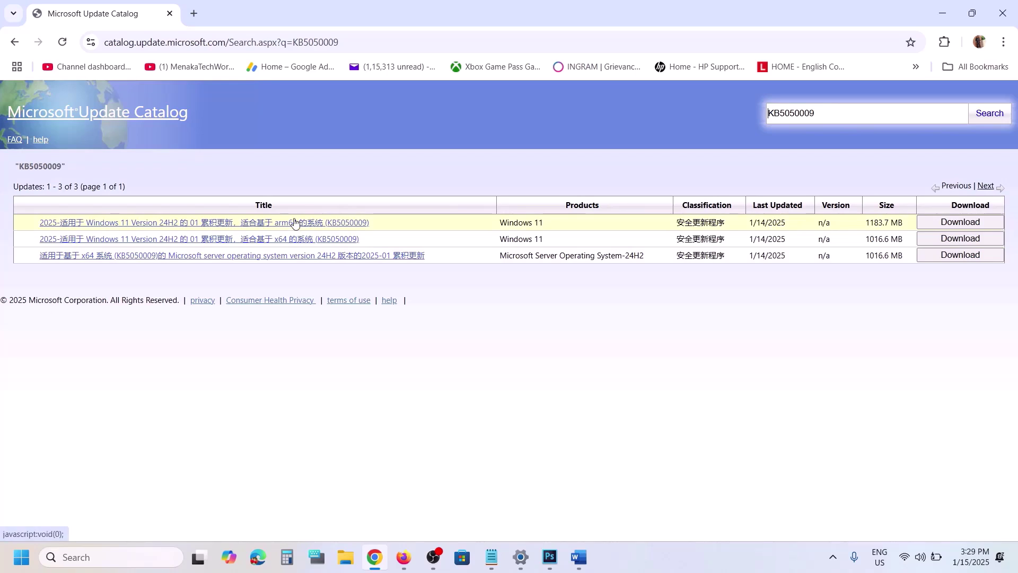
{"action": "left_click", "coordinate": [63, 43]}
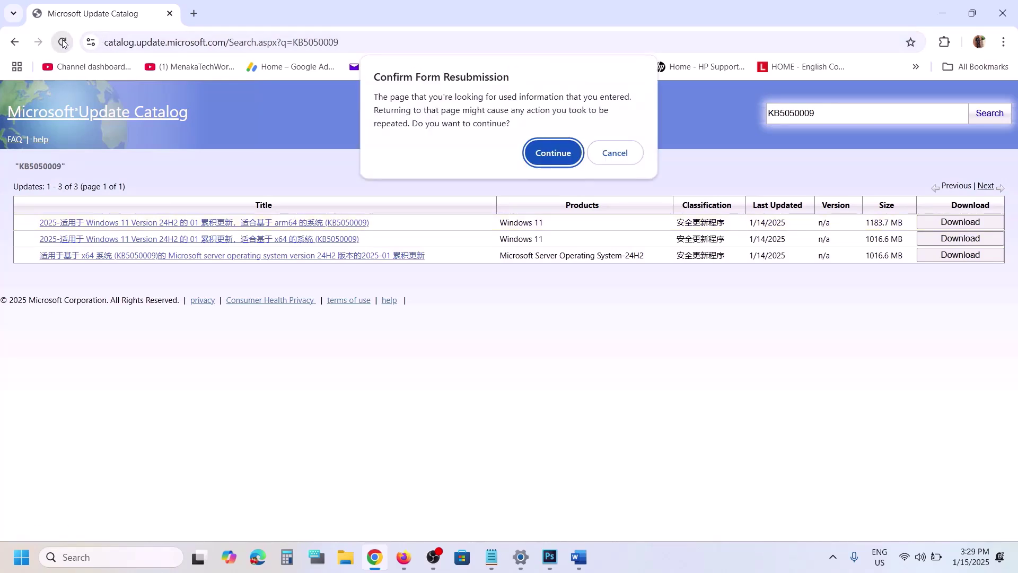
{"action": "left_click", "coordinate": [541, 158]}
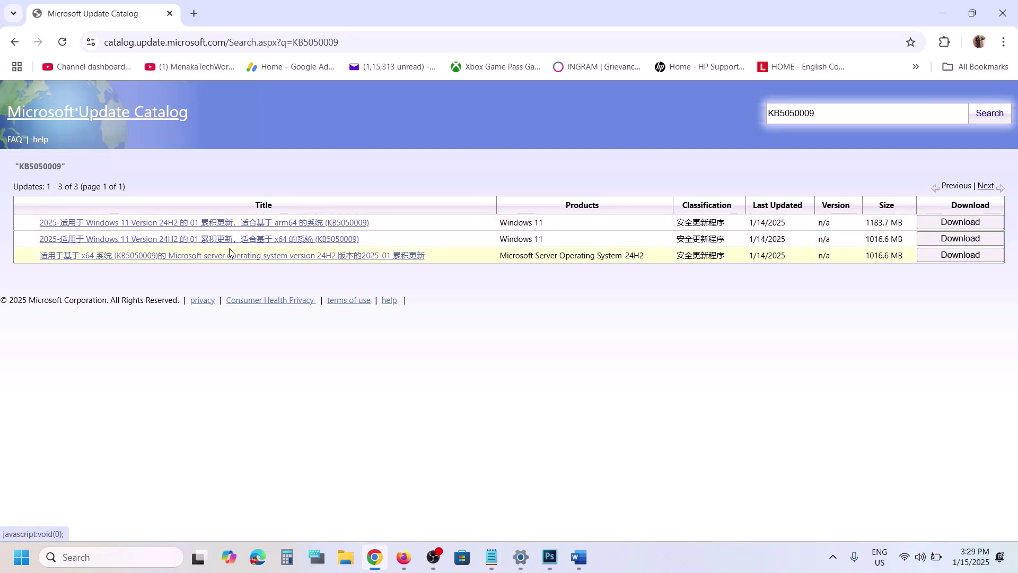
{"action": "left_click", "coordinate": [21, 562]}
{"action": "left_click", "coordinate": [317, 225]}
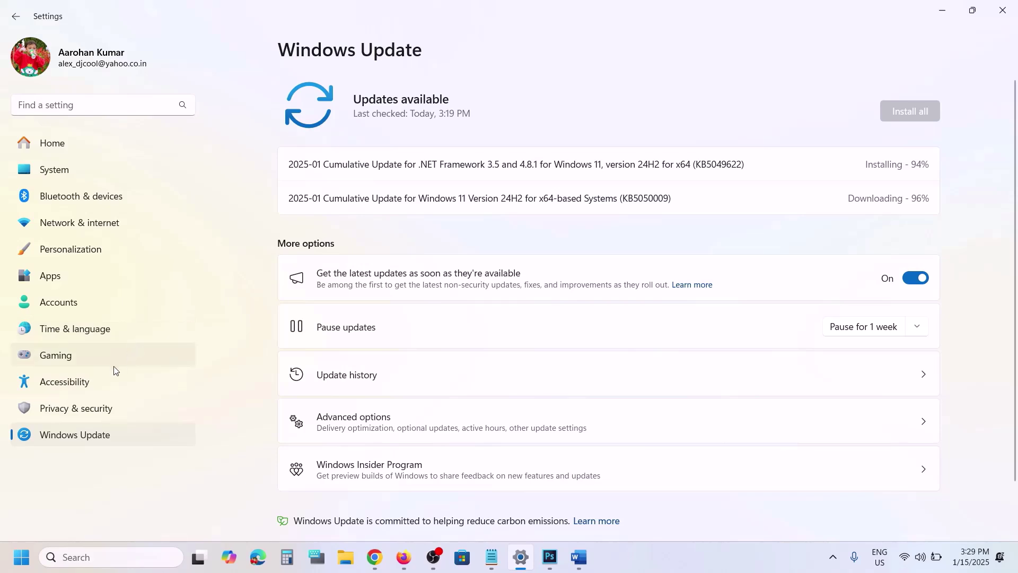
- Confirm on the System > About page that the device is x64-based, then minimize Settings
{"action": "left_click", "coordinate": [71, 169]}
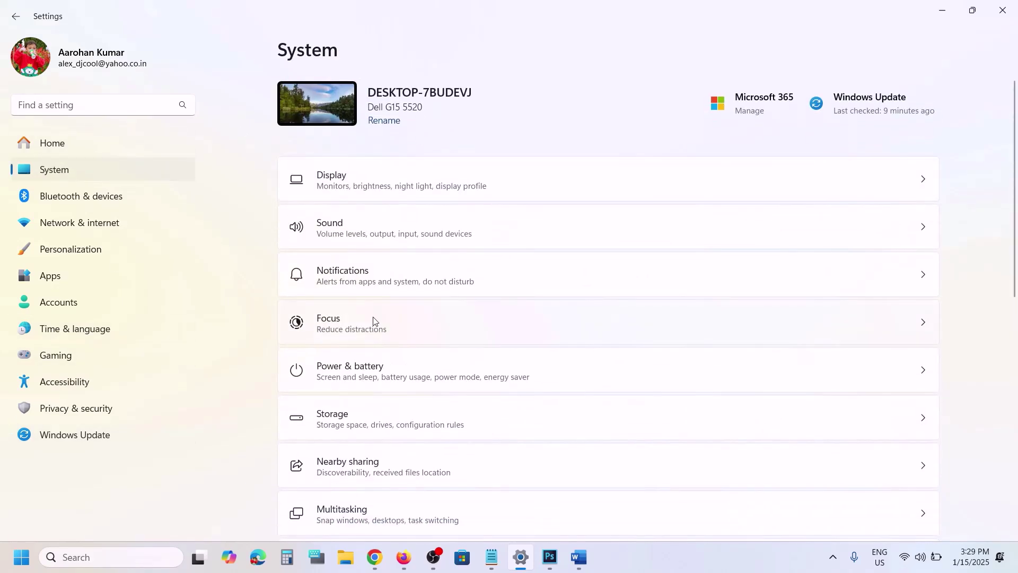
{"action": "scroll", "coordinate": [375, 322], "scroll_direction": "down", "scroll_amount": 10}
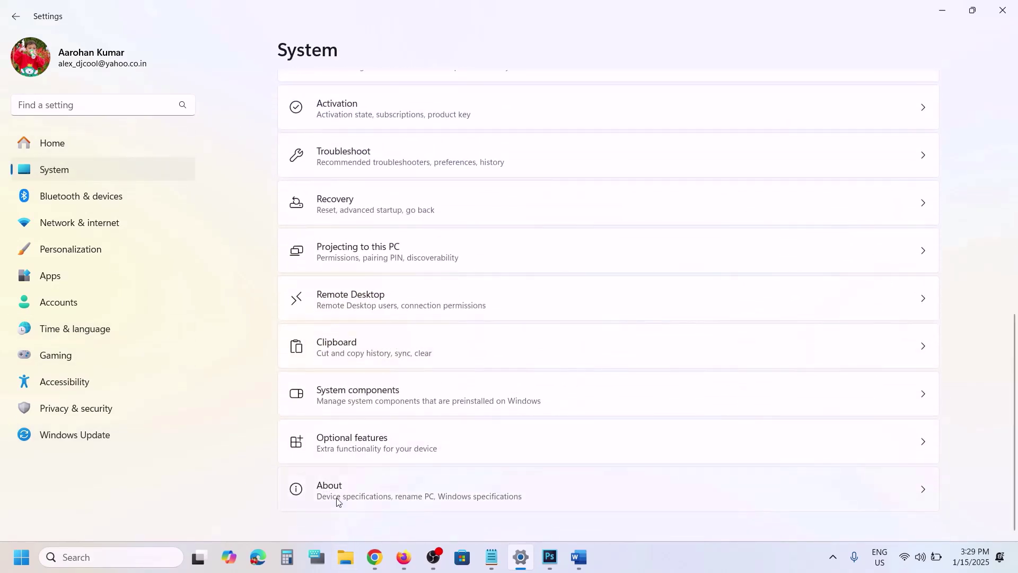
{"action": "left_click", "coordinate": [337, 501]}
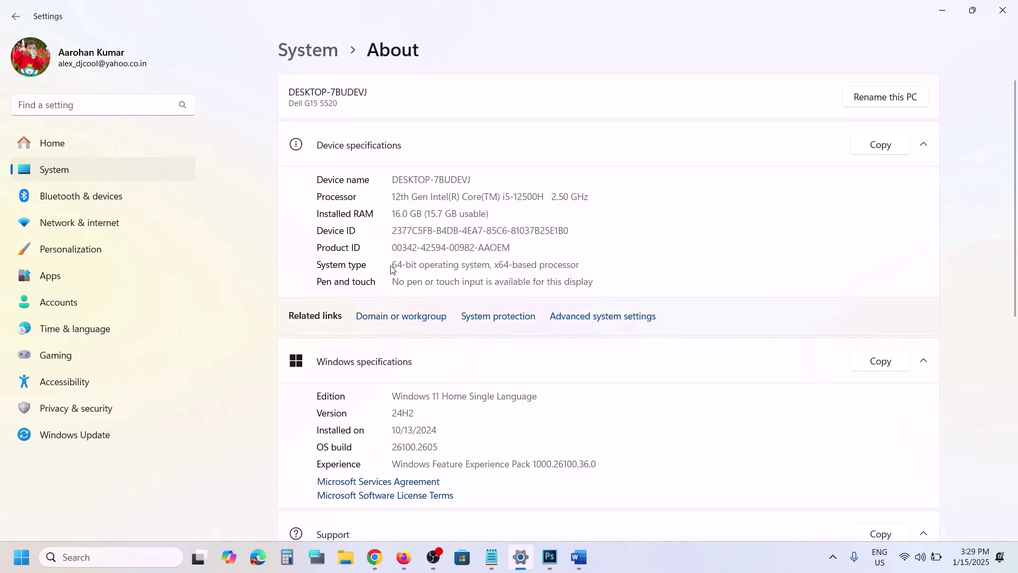
{"action": "double_click", "coordinate": [499, 265]}
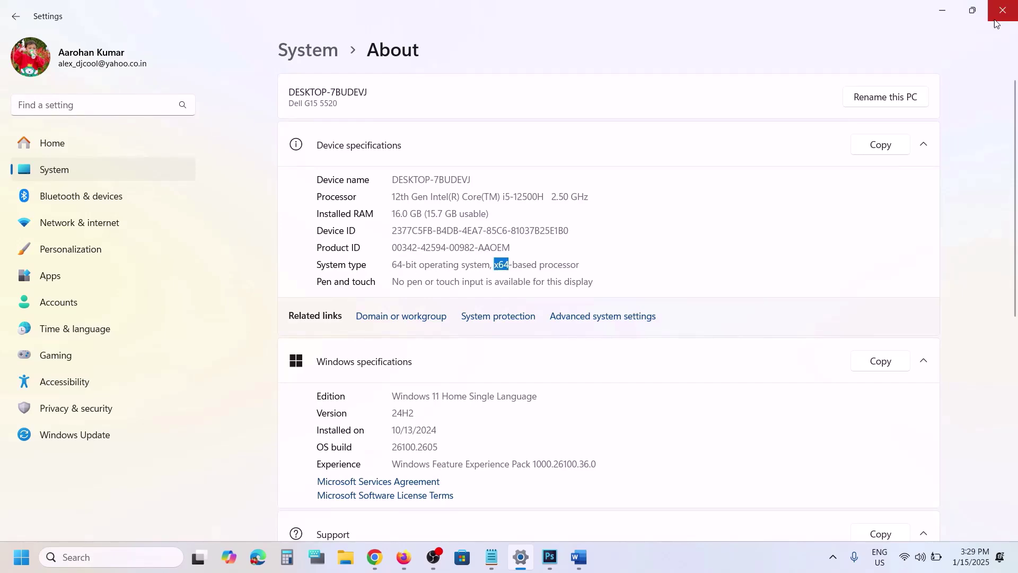
{"action": "left_click", "coordinate": [943, 10]}
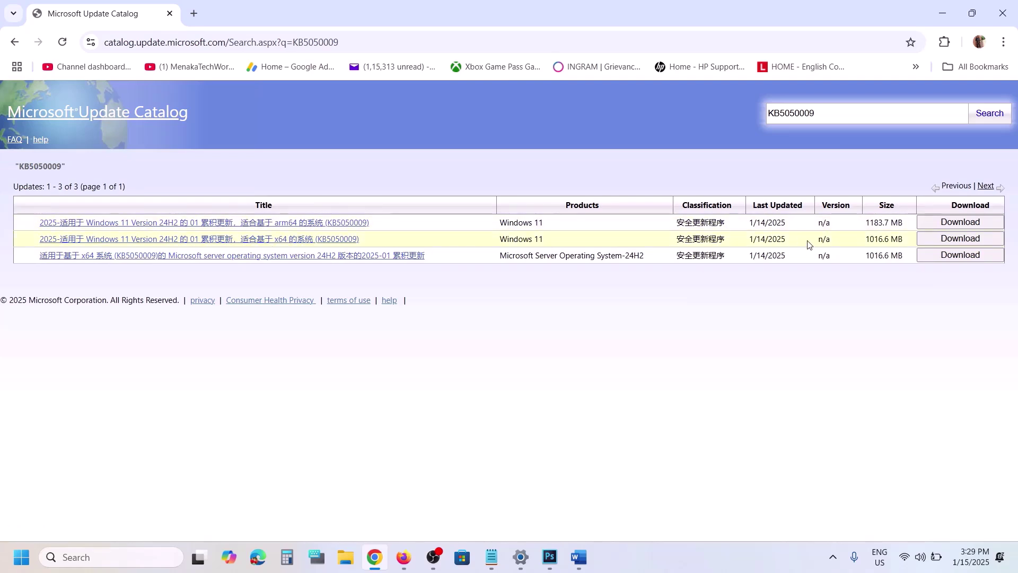
- Download the KB5050009 x64 .msu package for Windows 11 Version 24H2 from the catalog
{"action": "left_click", "coordinate": [952, 240]}
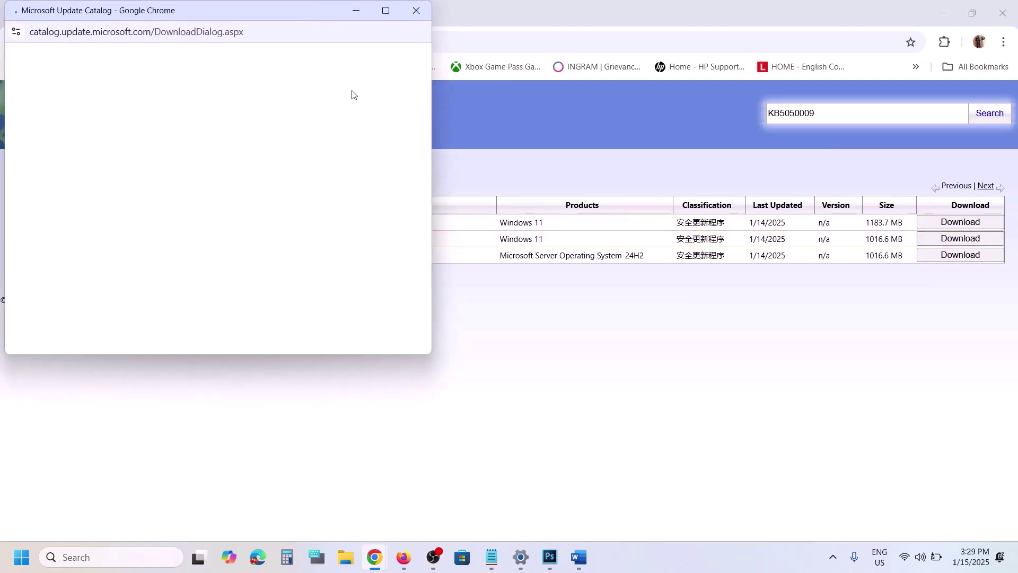
{"action": "left_click_drag", "start_coordinate": [238, 11], "coordinate": [511, 77]}
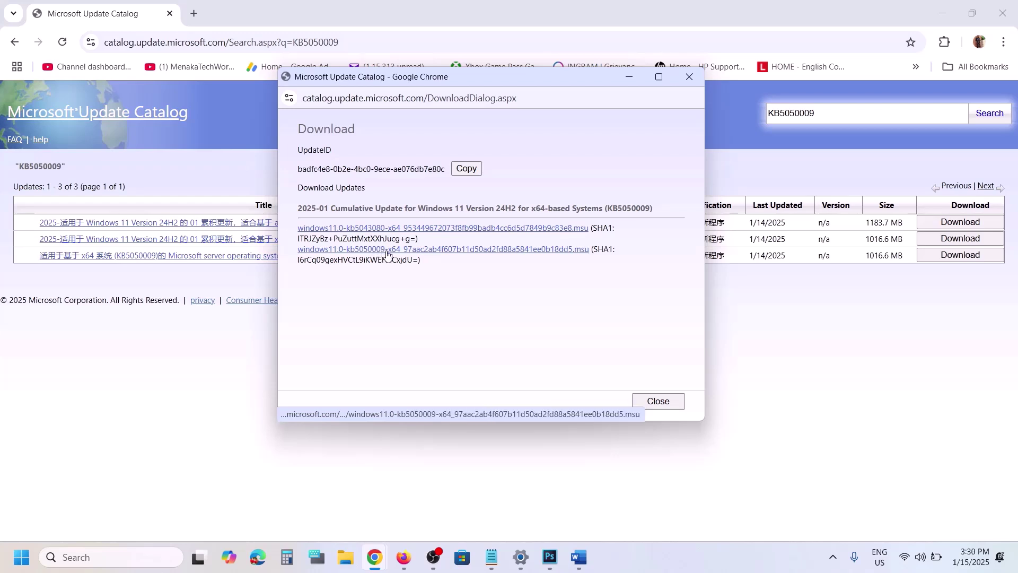
{"action": "left_click", "coordinate": [436, 255]}
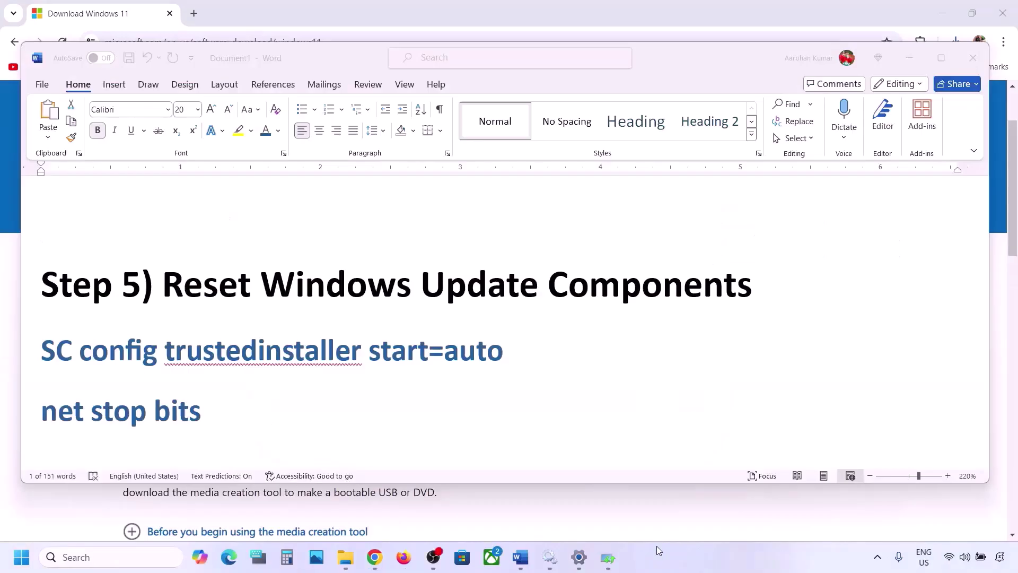
- Copy the Word commands from 'SC config trustedinstaller start=auto' through 'net start appidsvc'
{"action": "left_click", "coordinate": [169, 281]}
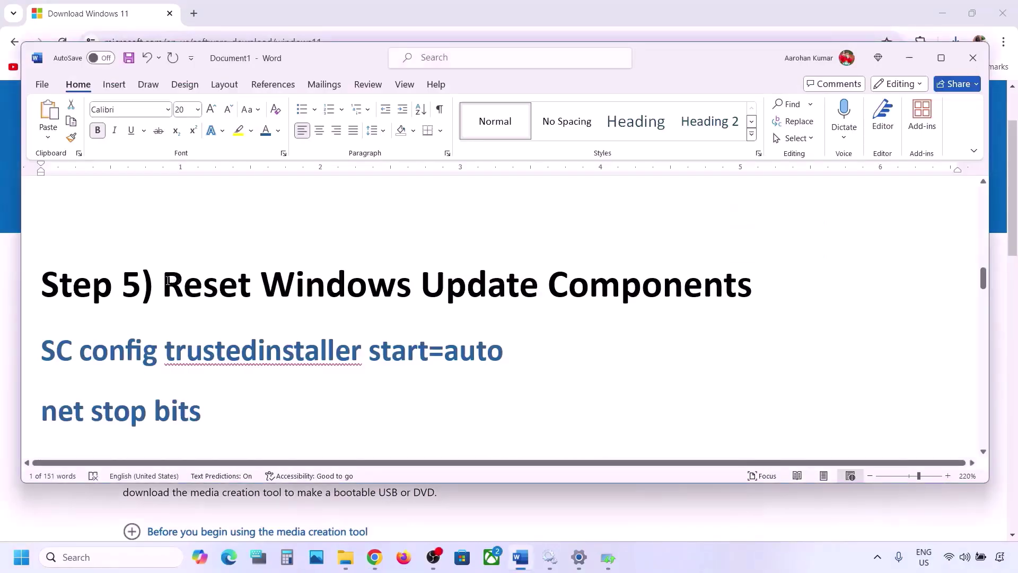
{"action": "left_click_drag", "start_coordinate": [167, 281], "coordinate": [752, 287]}
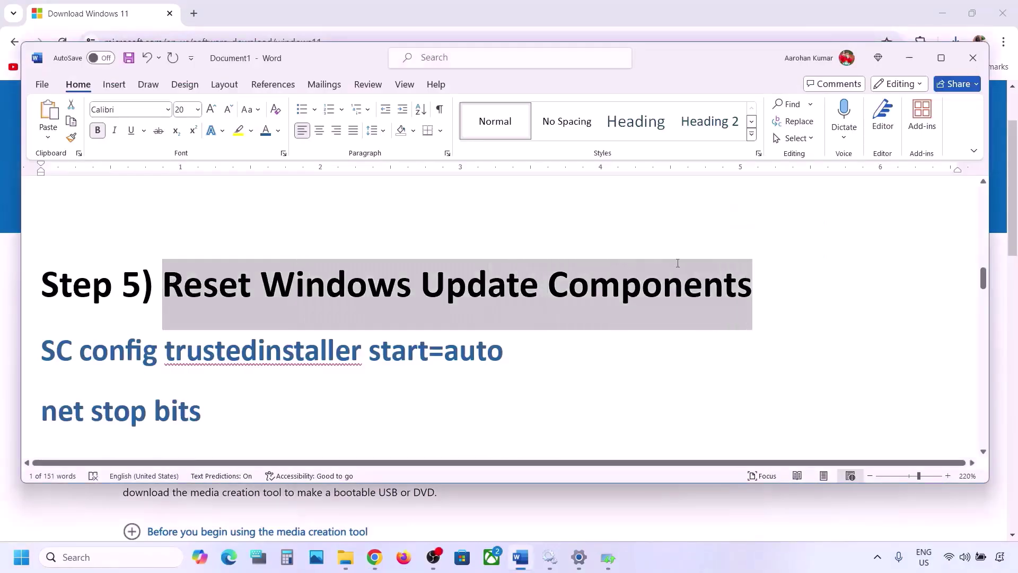
{"action": "left_click", "coordinate": [42, 350]}
{"action": "key", "text": "shift+Down"}
{"action": "key", "text": "shift+Down"}
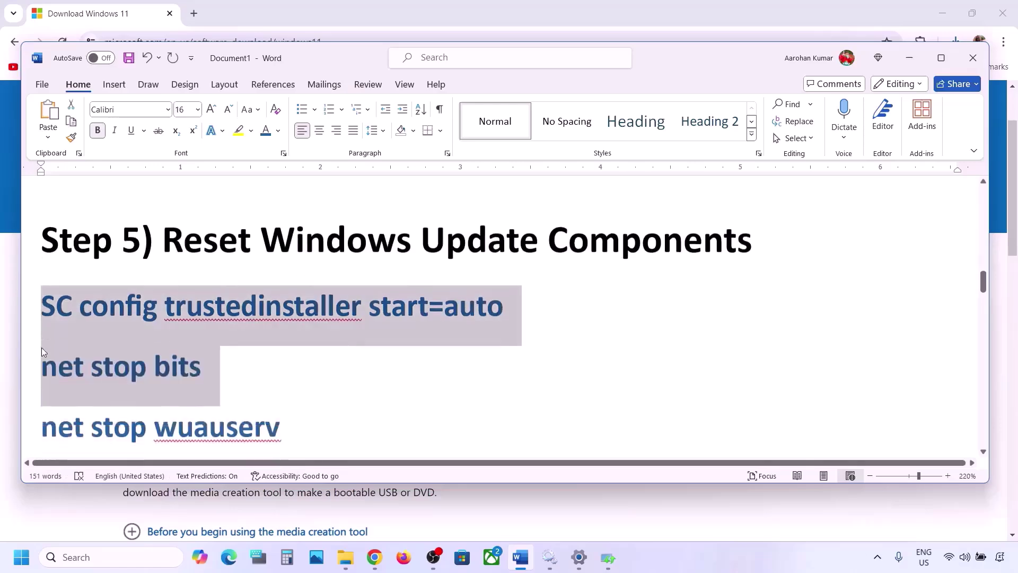
{"action": "key", "text": "shift+Down"}
{"action": "key", "text": "shift+Down"}
{"action": "key", "text": "shift+Down"}
{"action": "key", "text": "shift+Down"}
{"action": "key", "text": "shift+Down"}
{"action": "key", "text": "shift+Down"}
{"action": "key", "text": "shift+Down"}
{"action": "key", "text": "shift+Down"}
{"action": "key", "text": "shift+Down"}
{"action": "key", "text": "shift+Down"}
{"action": "key", "text": "shift+Down"}
{"action": "key", "text": "shift+Down"}
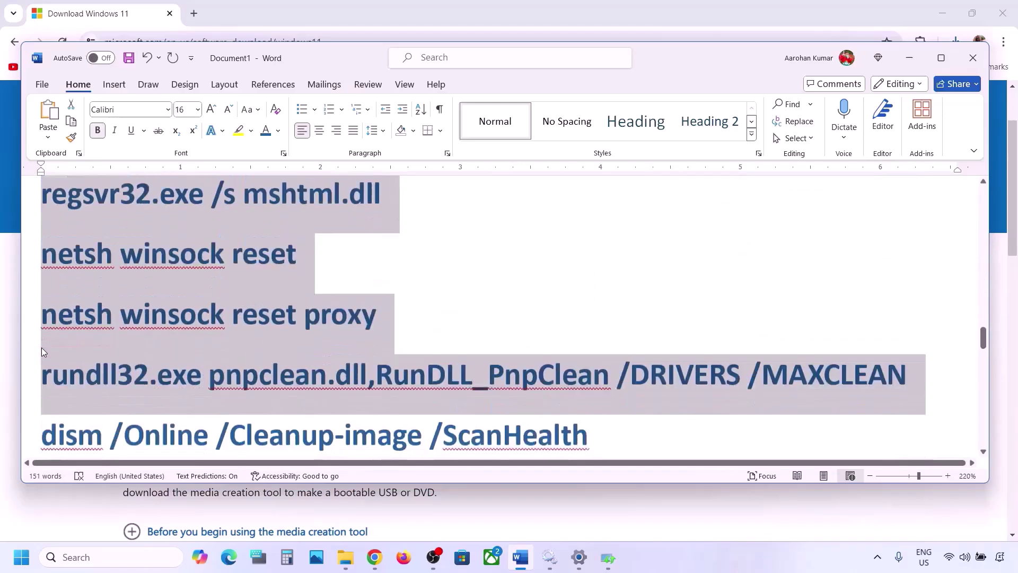
{"action": "key", "text": "shift+Down"}
{"action": "key", "text": "shift+Down"}
{"action": "key", "text": "shift+Down"}
{"action": "key", "text": "shift+Down"}
{"action": "key", "text": "shift+Down"}
{"action": "key", "text": "shift+Down"}
{"action": "key", "text": "shift+Down"}
{"action": "key", "text": "shift+Down"}
{"action": "key", "text": "shift+Down"}
{"action": "key", "text": "shift+Down"}
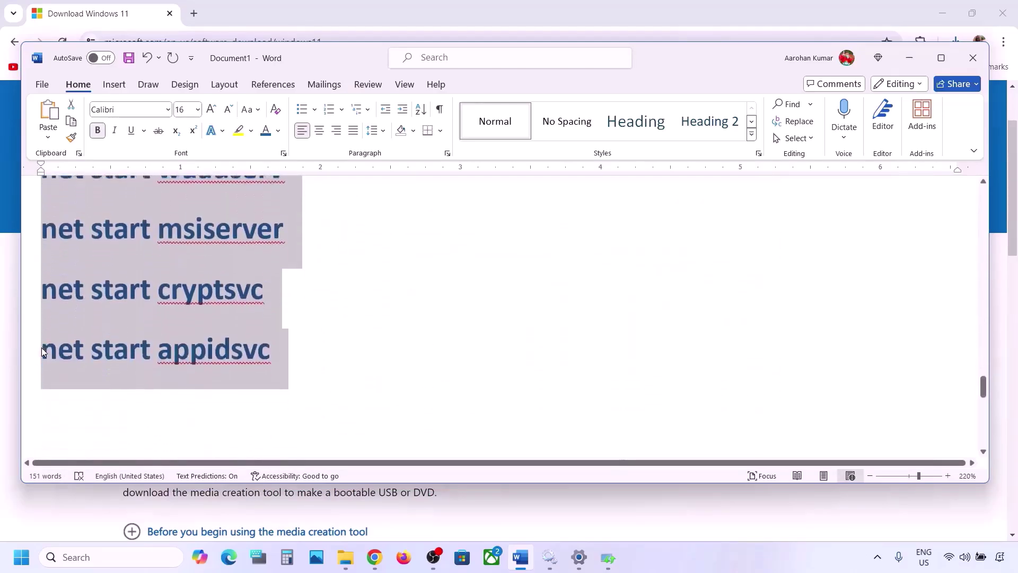
{"action": "scroll", "coordinate": [41, 348], "scroll_direction": "down", "scroll_amount": 2}
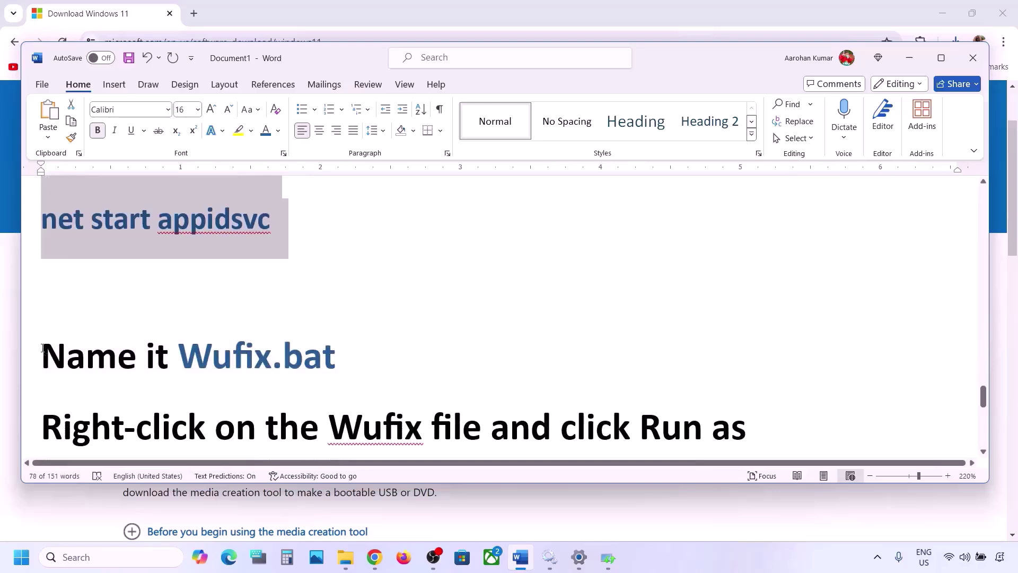
{"action": "scroll", "coordinate": [152, 311], "scroll_direction": "up", "scroll_amount": 2}
{"action": "right_click", "coordinate": [157, 269]}
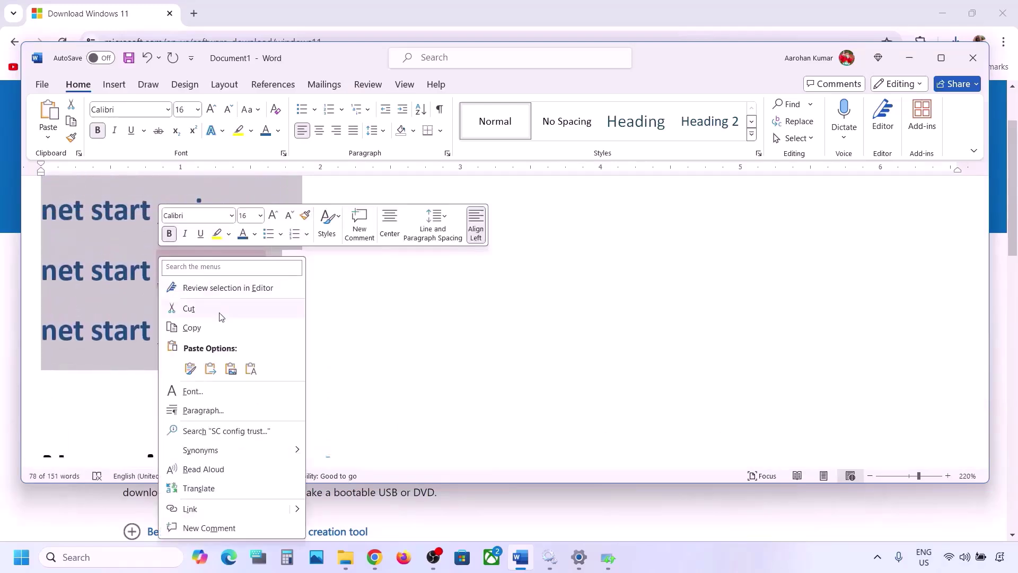
{"action": "left_click", "coordinate": [209, 327]}
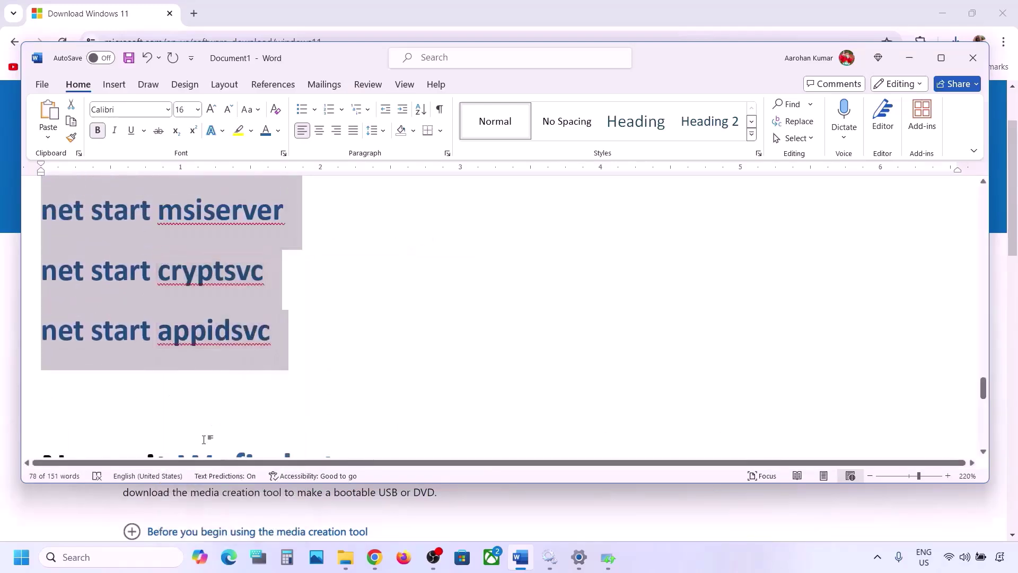
{"action": "left_click", "coordinate": [84, 556]}
- Open Notepad and paste in the copied reset commands
{"action": "type", "text": "note"}
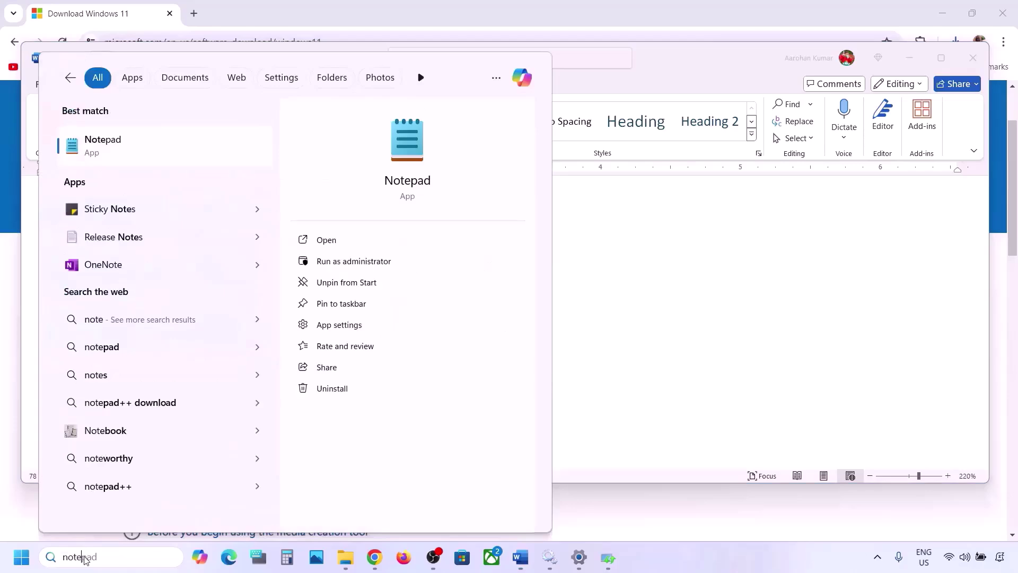
{"action": "key", "text": "Return"}
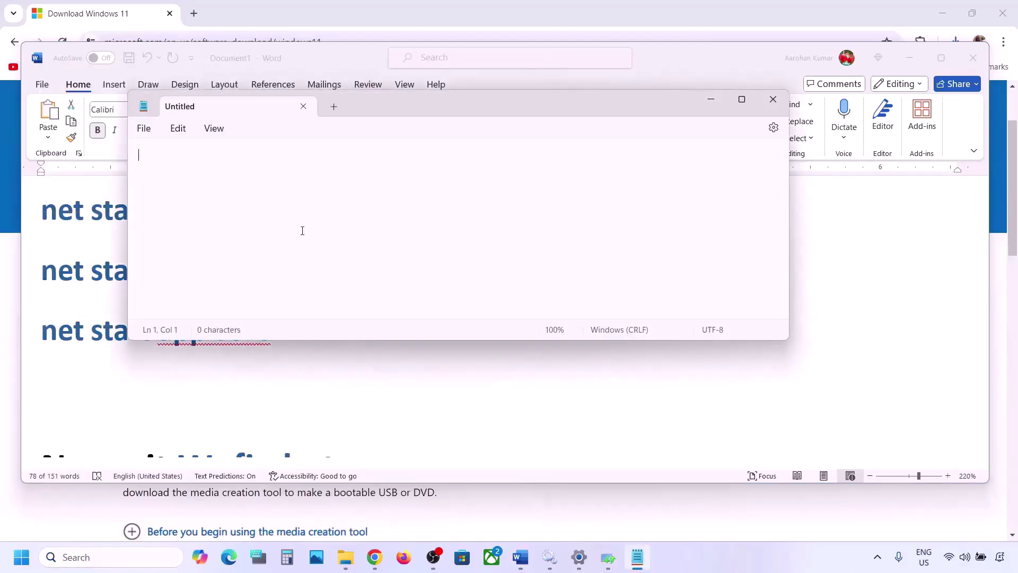
{"action": "key", "text": "ctrl+v"}
{"action": "scroll", "coordinate": [284, 188], "scroll_direction": "up", "scroll_amount": 4}
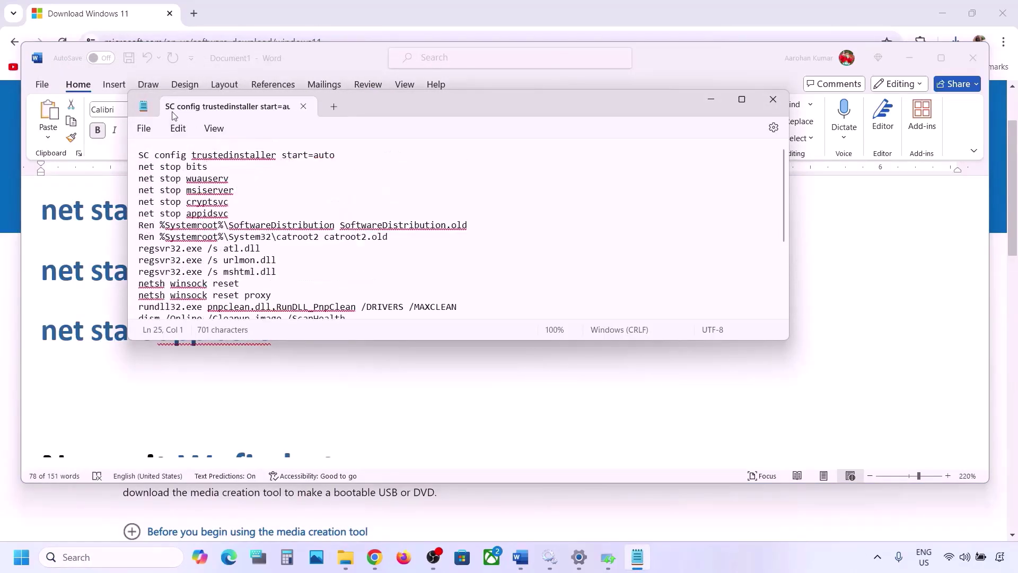
- Save the script to the Desktop as Wufix.bat with file type All files
{"action": "left_click", "coordinate": [143, 129]}
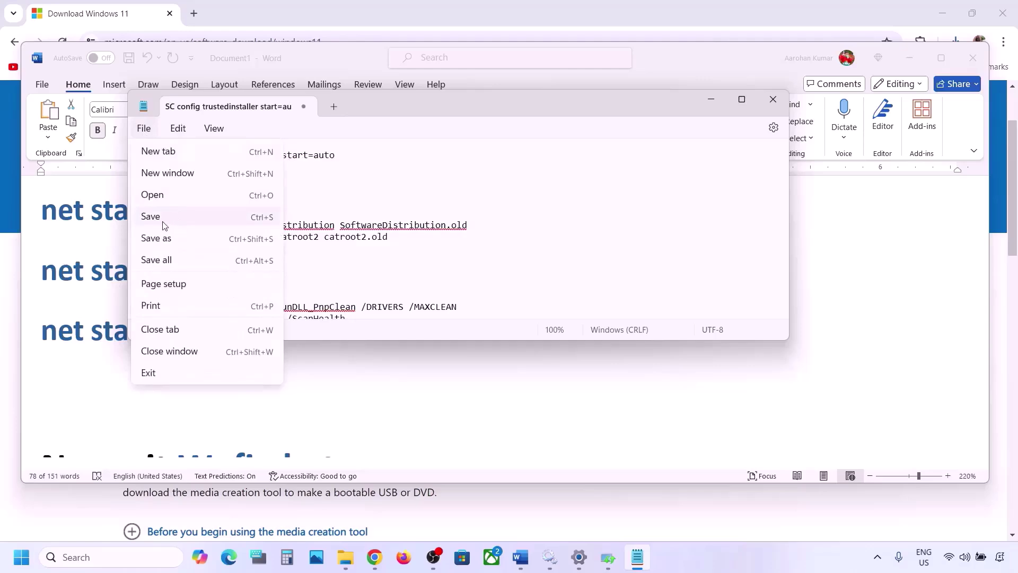
{"action": "left_click", "coordinate": [159, 240]}
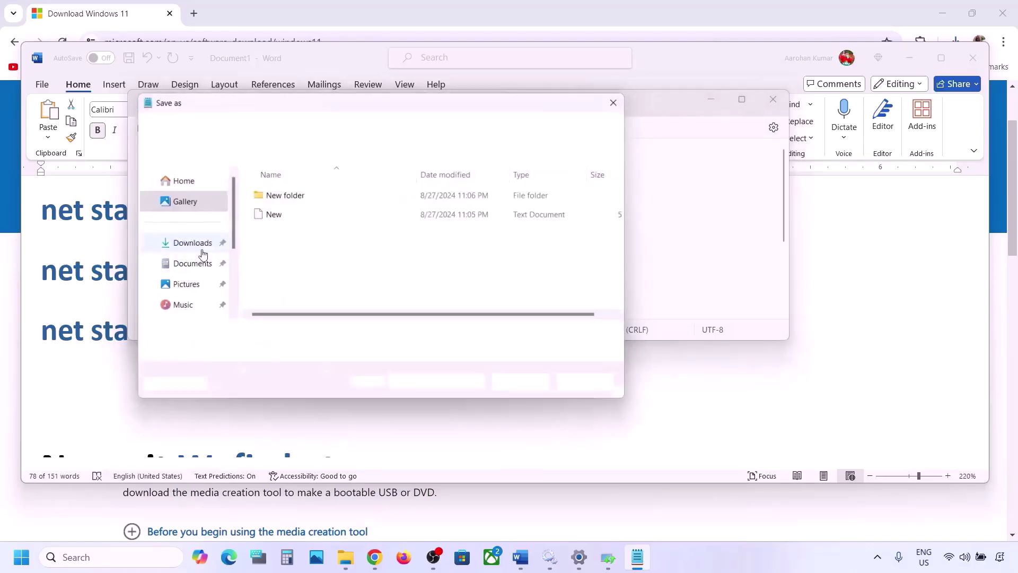
{"action": "left_click", "coordinate": [110, 335]}
{"action": "scroll", "coordinate": [110, 335], "scroll_direction": "down", "scroll_amount": 4}
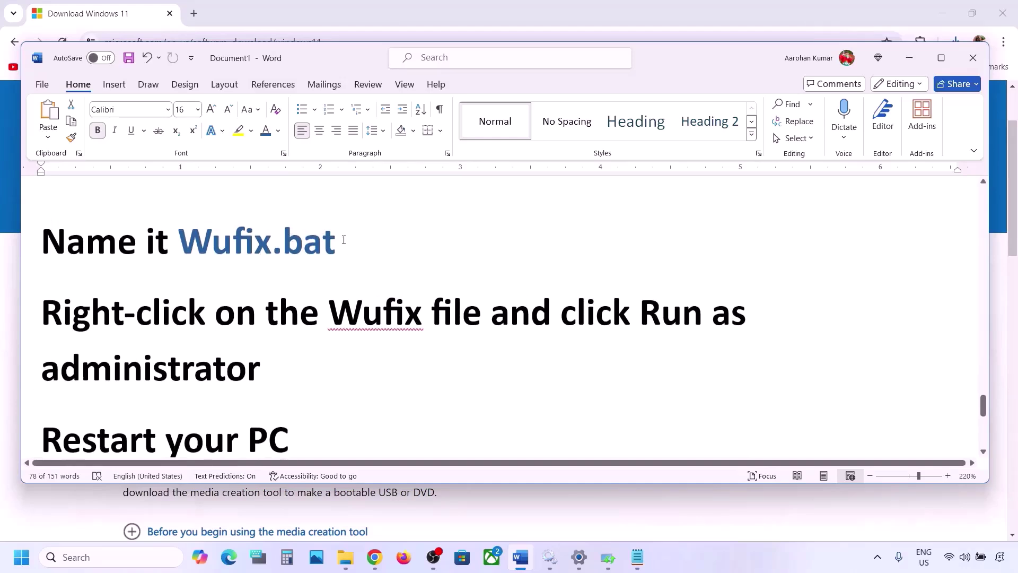
{"action": "left_click_drag", "start_coordinate": [344, 239], "coordinate": [221, 241]}
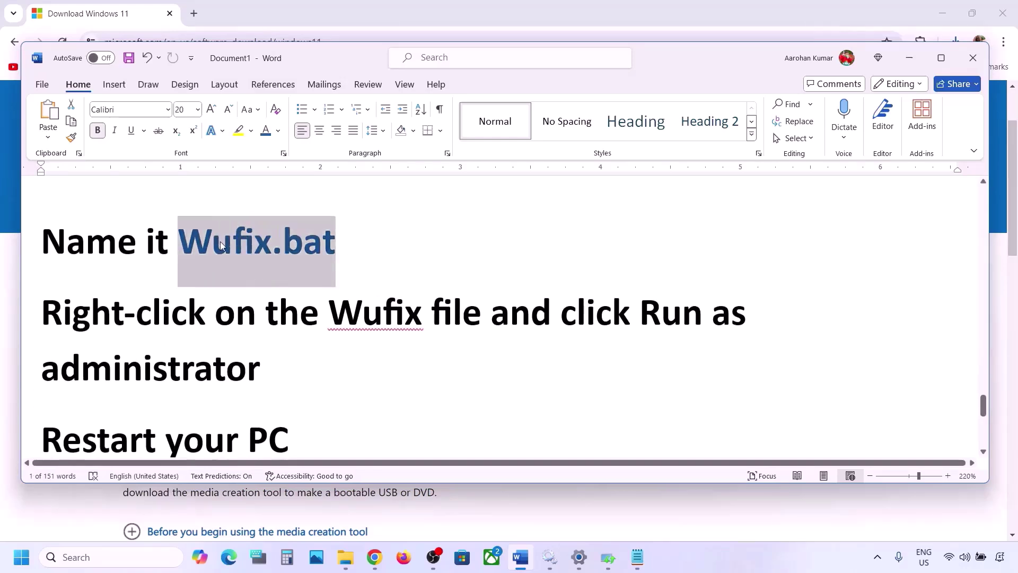
{"action": "key", "text": "ctrl+c"}
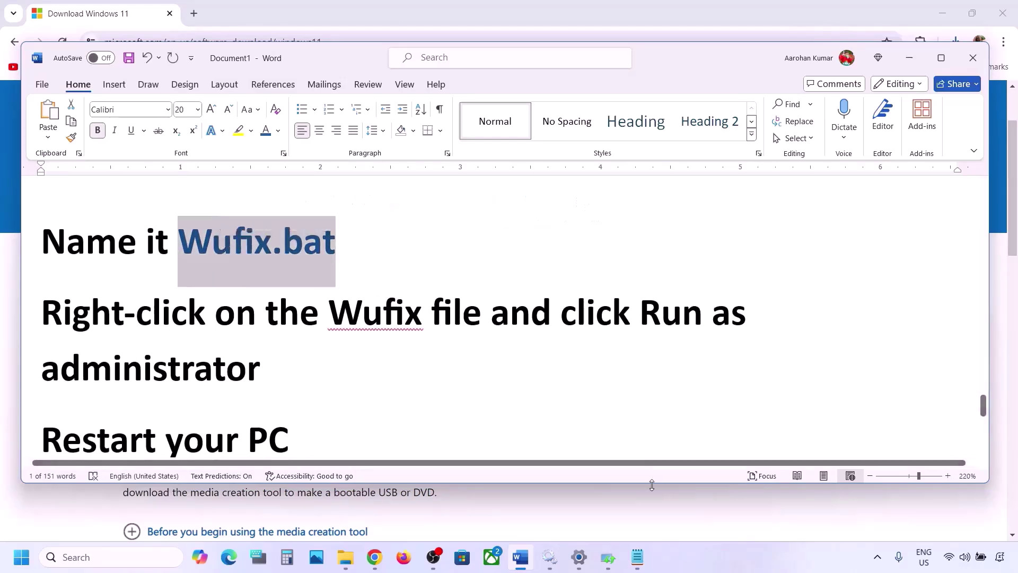
{"action": "left_click", "coordinate": [638, 556]}
{"action": "key", "text": "ctrl+v"}
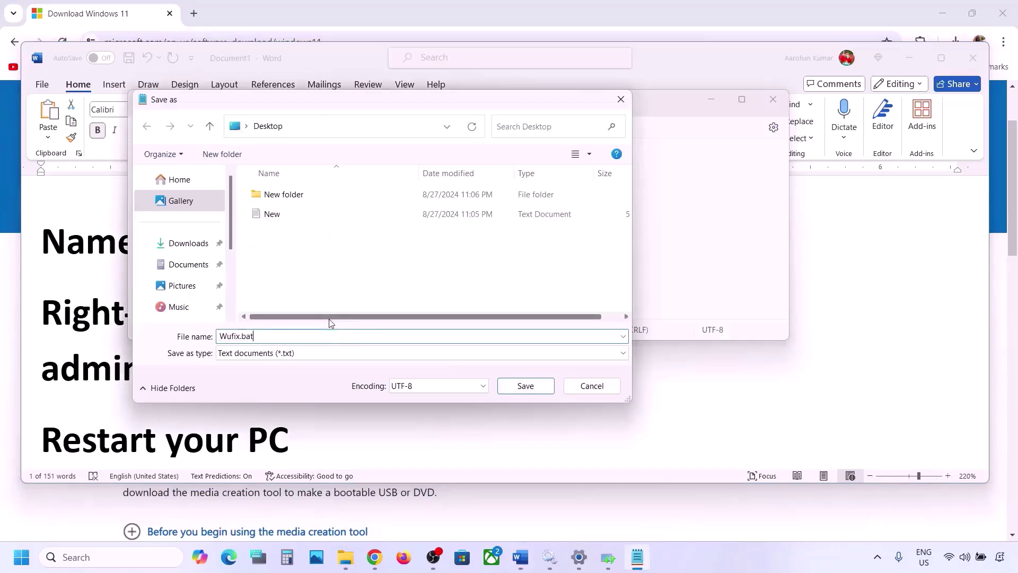
{"action": "left_click", "coordinate": [299, 355]}
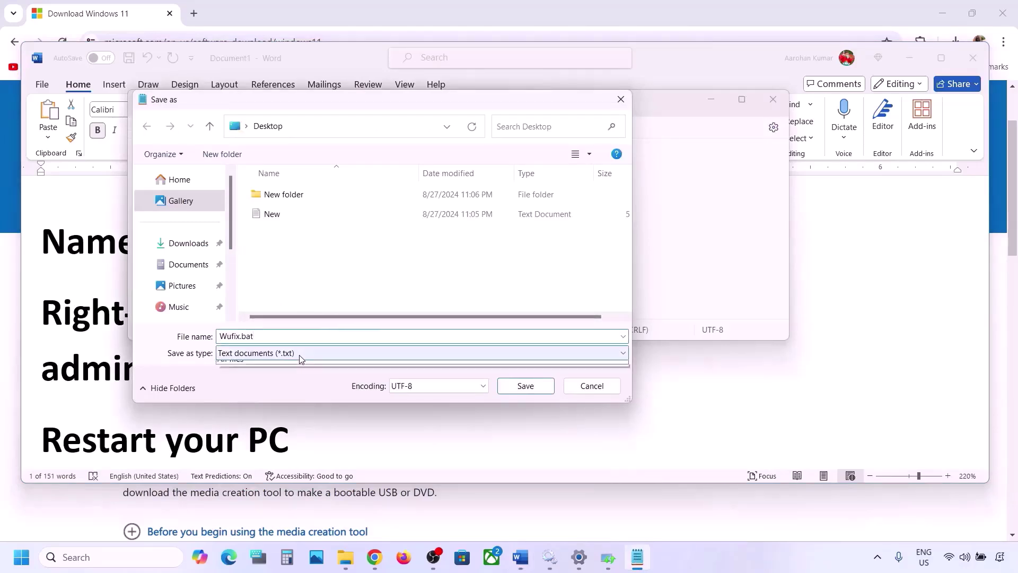
{"action": "left_click", "coordinate": [263, 377]}
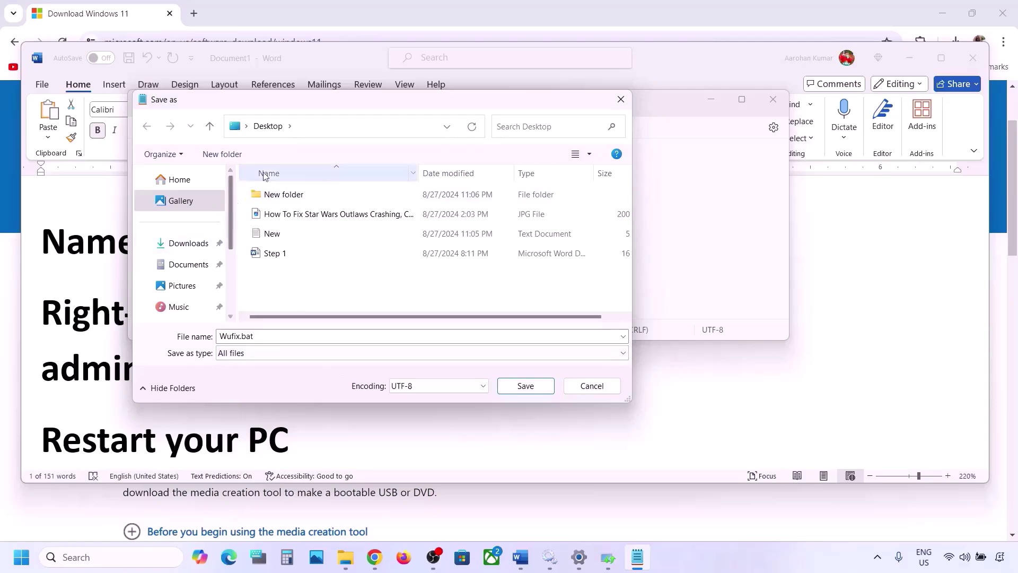
{"action": "left_click", "coordinate": [531, 389]}
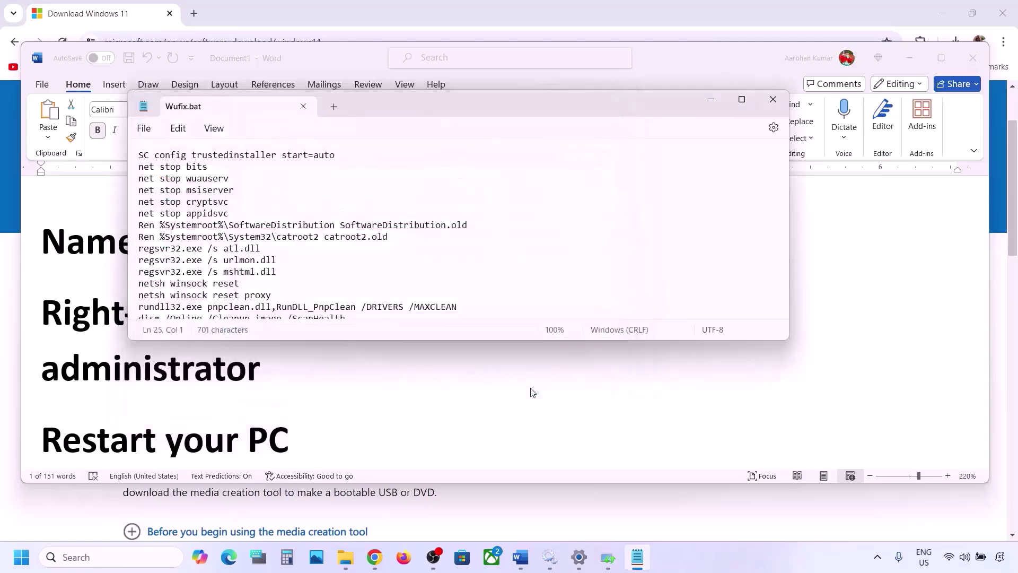
- Close the Wufix.bat script and troubleshooter results, then run Wufix.bat as administrator
{"action": "left_click", "coordinate": [776, 102]}
{"action": "key", "text": "super+d"}
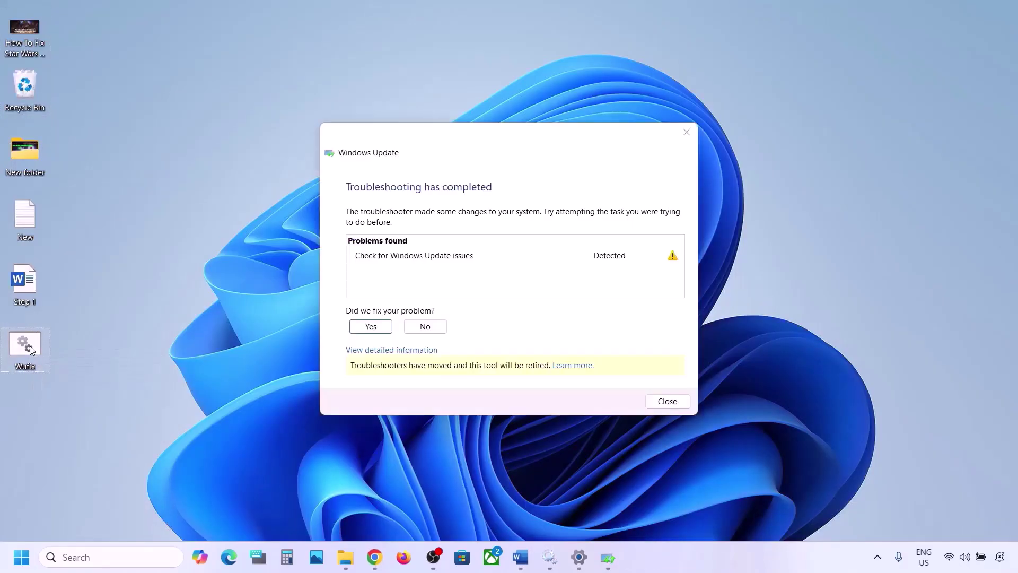
{"action": "left_click", "coordinate": [680, 132]}
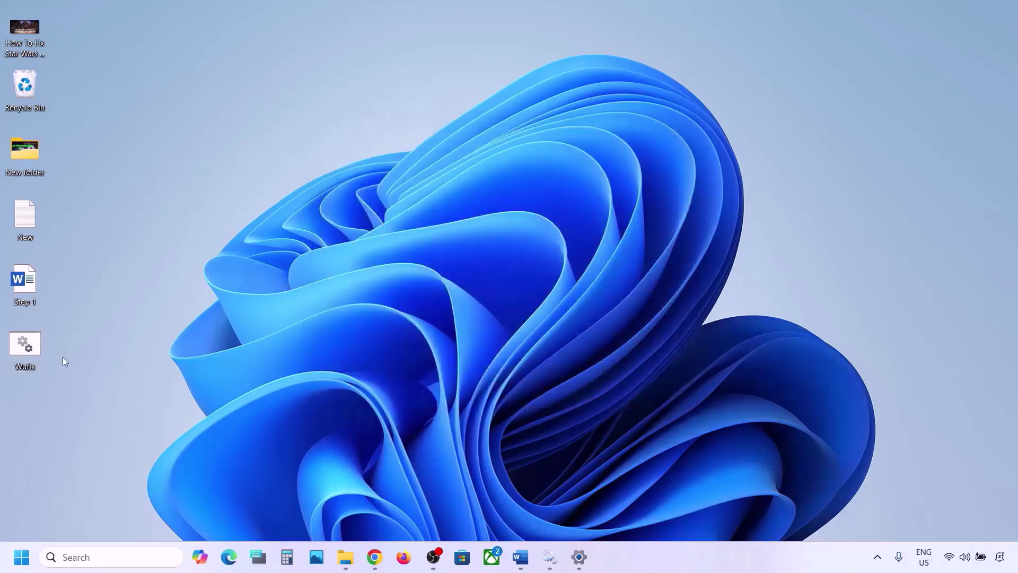
{"action": "right_click", "coordinate": [29, 345]}
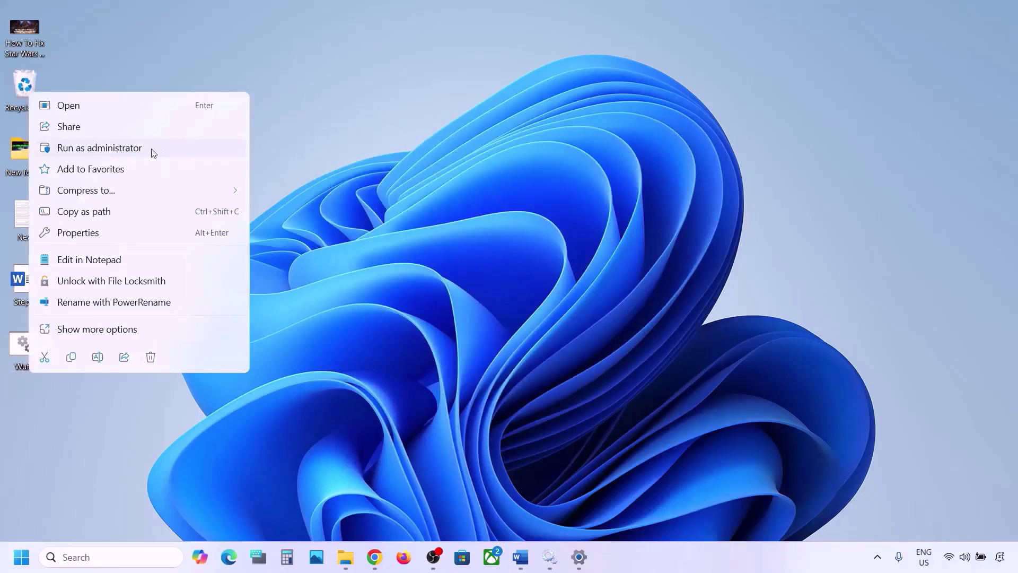
{"action": "left_click", "coordinate": [127, 149]}
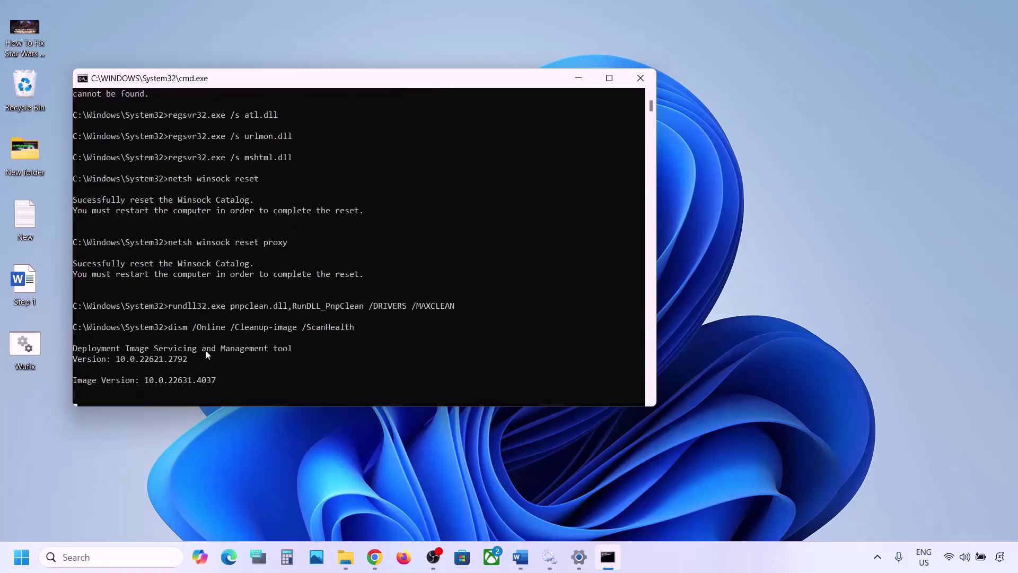
- Open and dismiss the Start menu power options, then minimize the console while DISM ScanHealth runs
{"action": "left_click", "coordinate": [21, 556]}
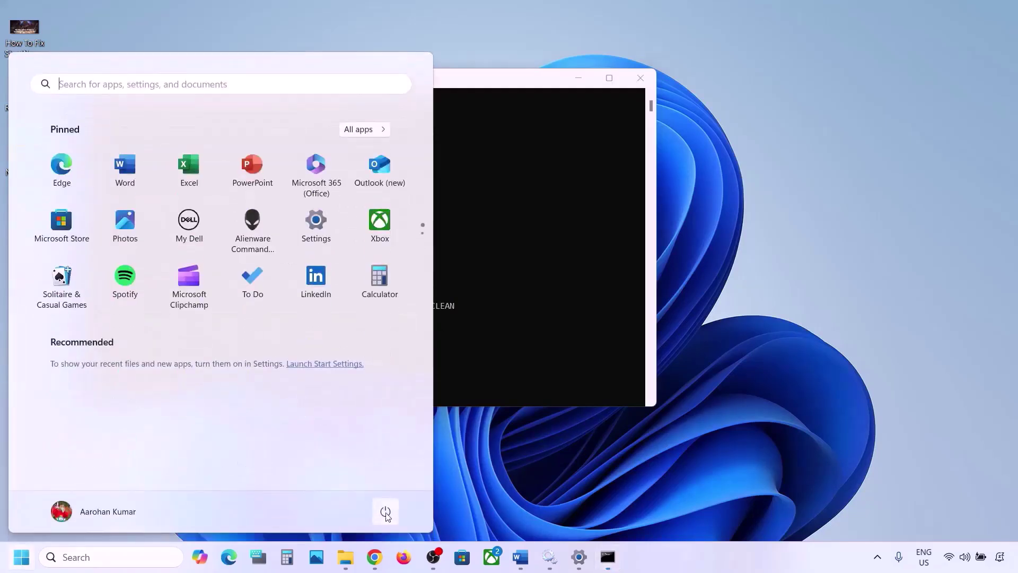
{"action": "left_click", "coordinate": [385, 512]}
{"action": "key", "text": "Escape"}
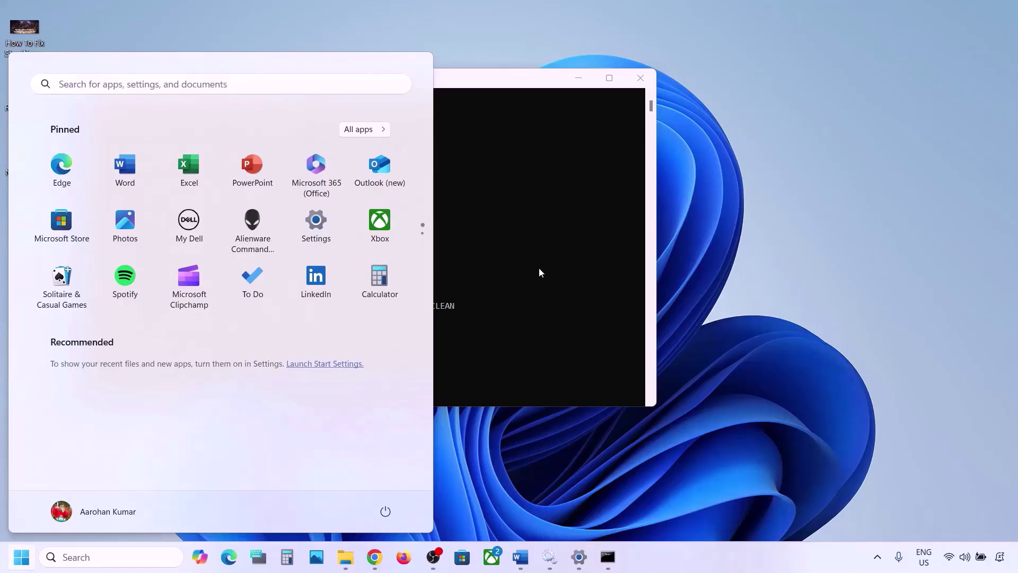
{"action": "left_click", "coordinate": [539, 267]}
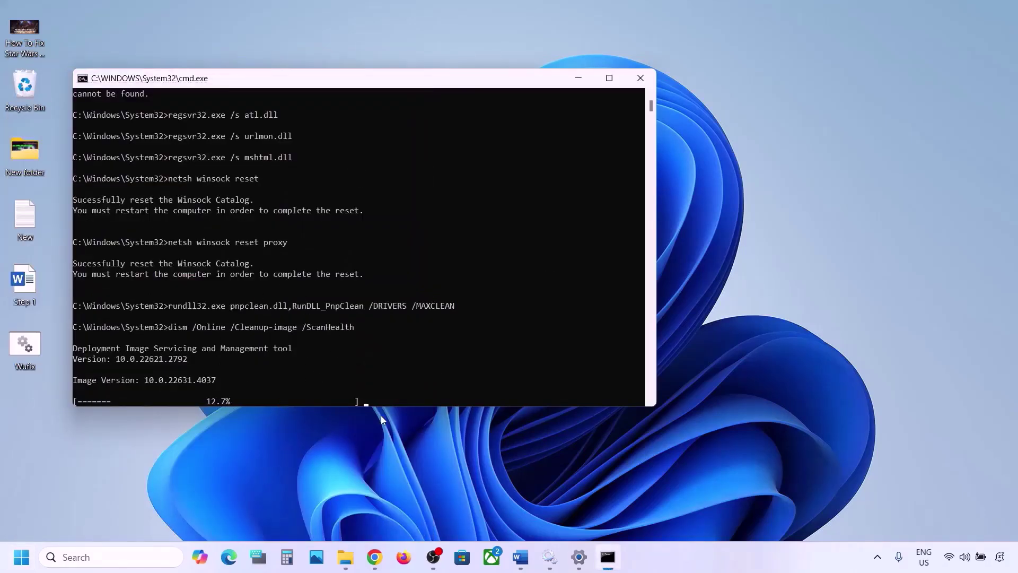
{"action": "left_click", "coordinate": [675, 568]}
{"action": "key", "text": "super+d"}
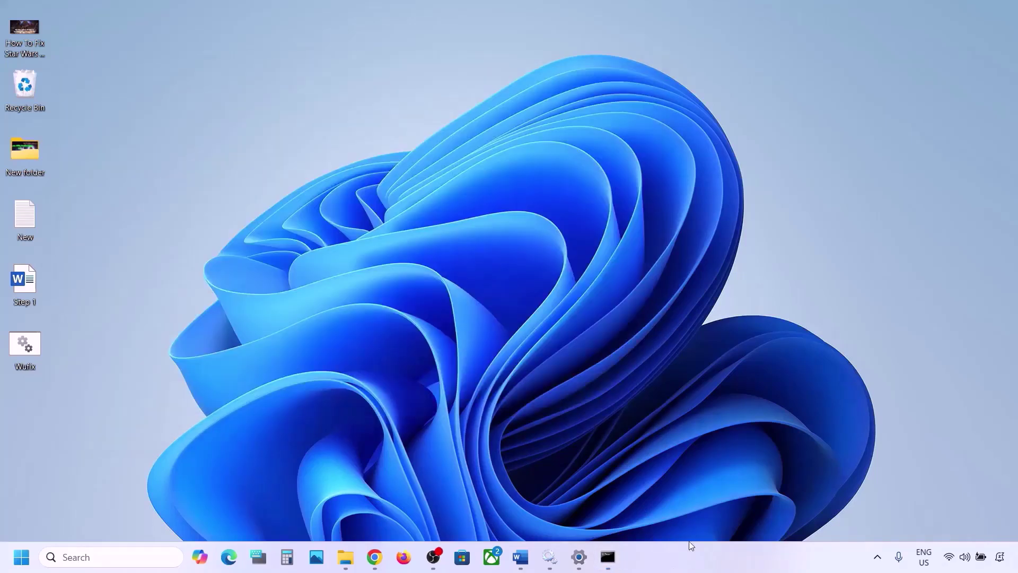
- In the Word guide, find and select the Use Media Creation Tool section and its link
{"action": "left_click", "coordinate": [522, 556]}
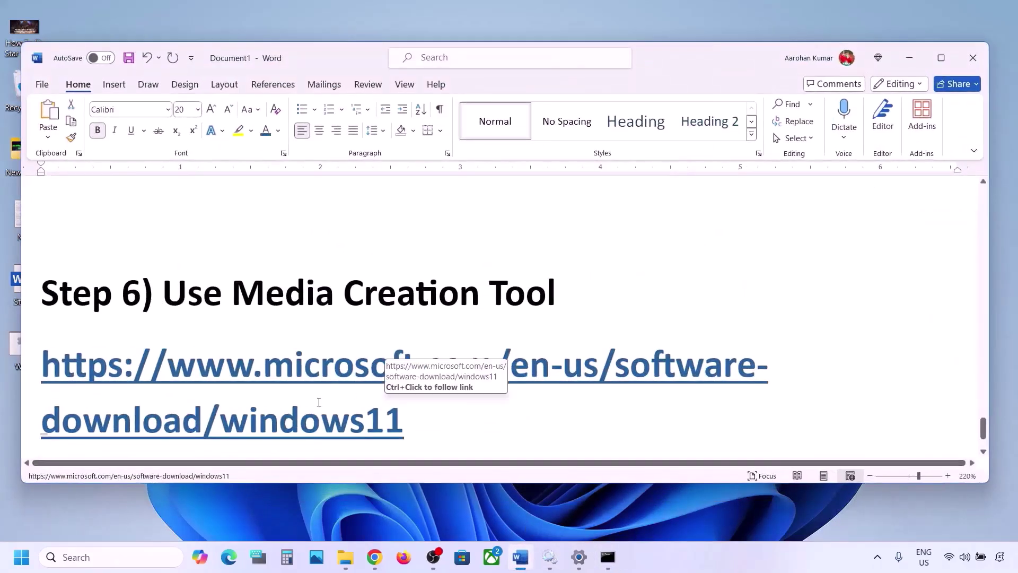
{"action": "scroll", "coordinate": [318, 403], "scroll_direction": "down", "scroll_amount": 2}
{"action": "left_click_drag", "start_coordinate": [165, 209], "coordinate": [557, 210]}
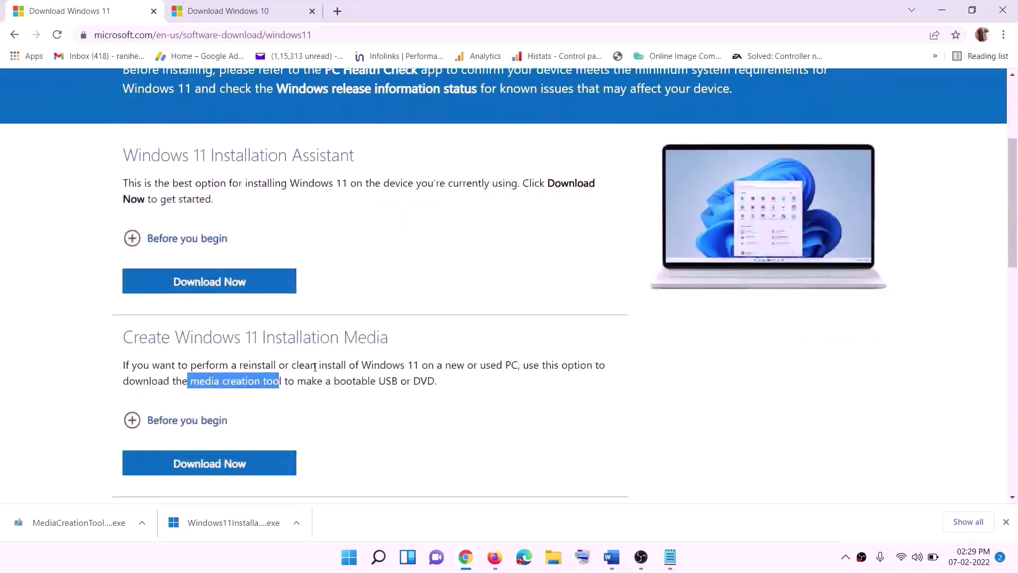
{"action": "scroll", "coordinate": [314, 366], "scroll_direction": "down", "scroll_amount": 1}
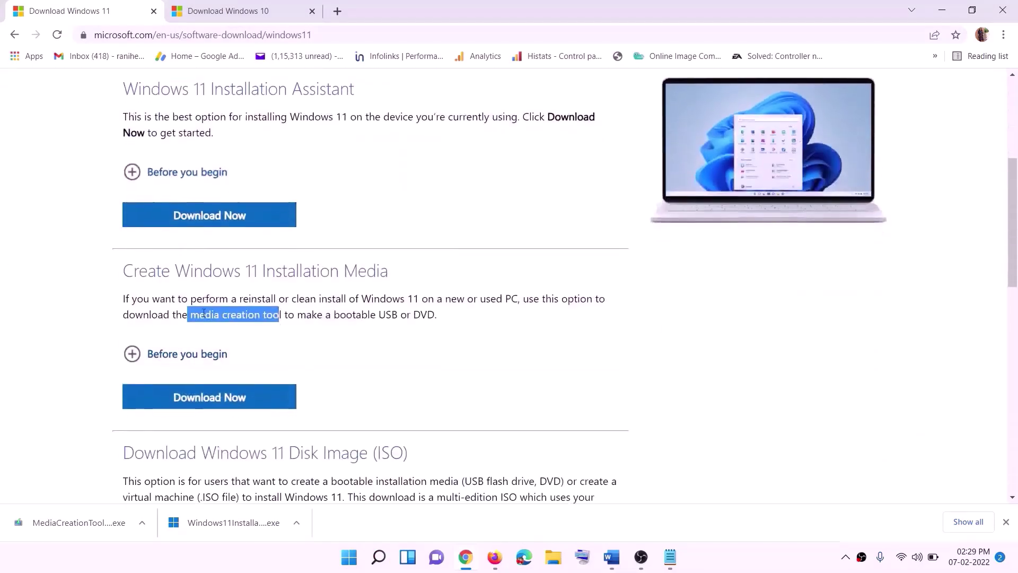
{"action": "left_click_drag", "start_coordinate": [190, 315], "coordinate": [294, 315]}
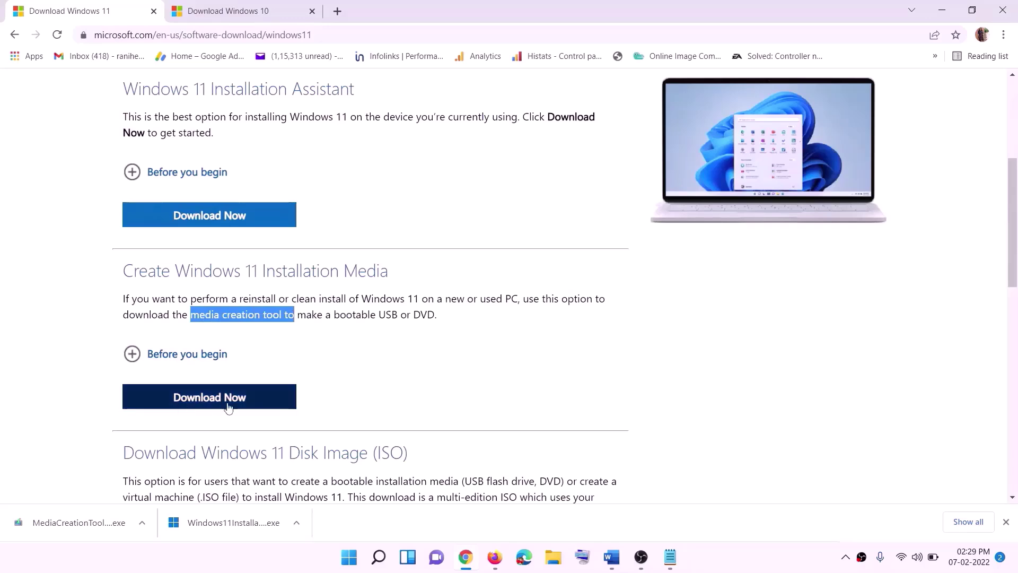
- Download the Media Creation Tool and launch it, approving the UAC prompt
{"action": "left_click", "coordinate": [202, 404]}
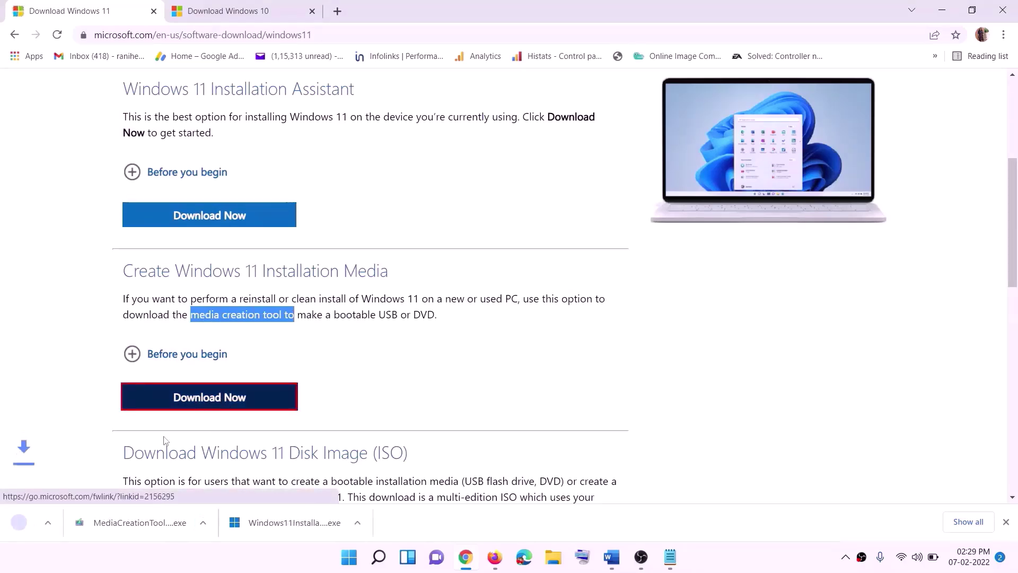
{"action": "left_click", "coordinate": [74, 526]}
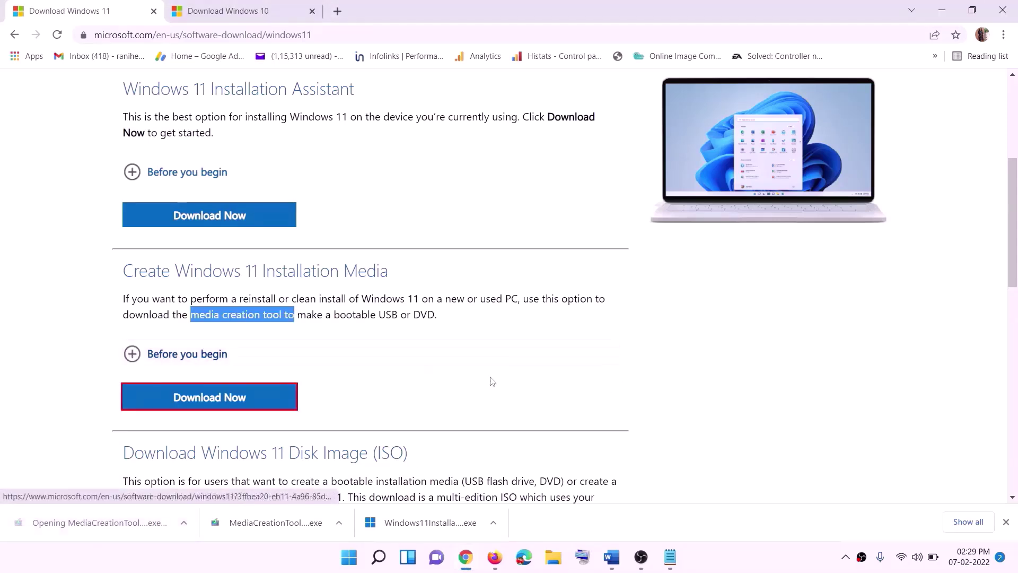
{"action": "left_click", "coordinate": [443, 386]}
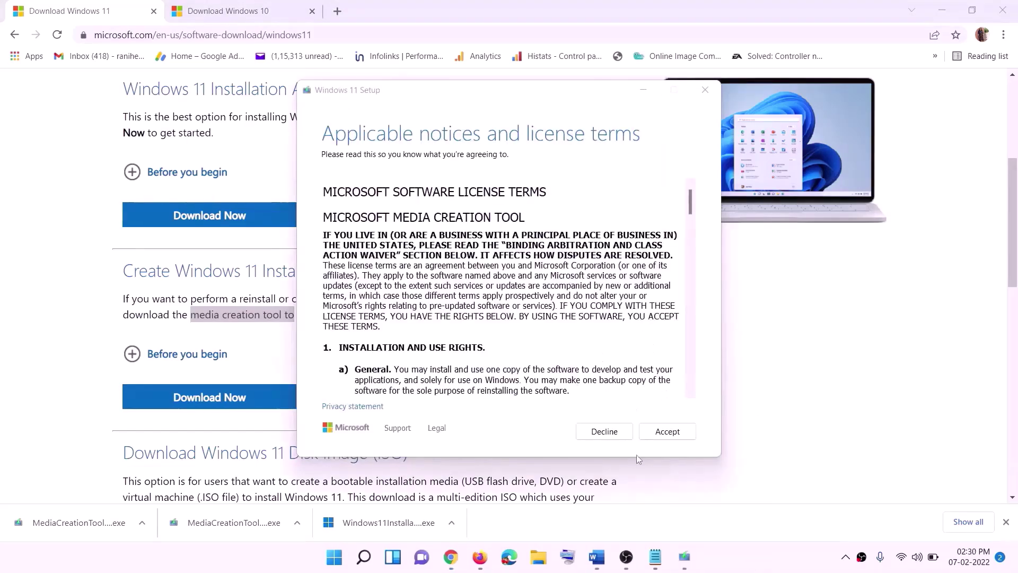
- Accept the license, keep recommended options, and save a Windows 11 ISO named Windows to the Desktop
{"action": "left_click", "coordinate": [667, 431]}
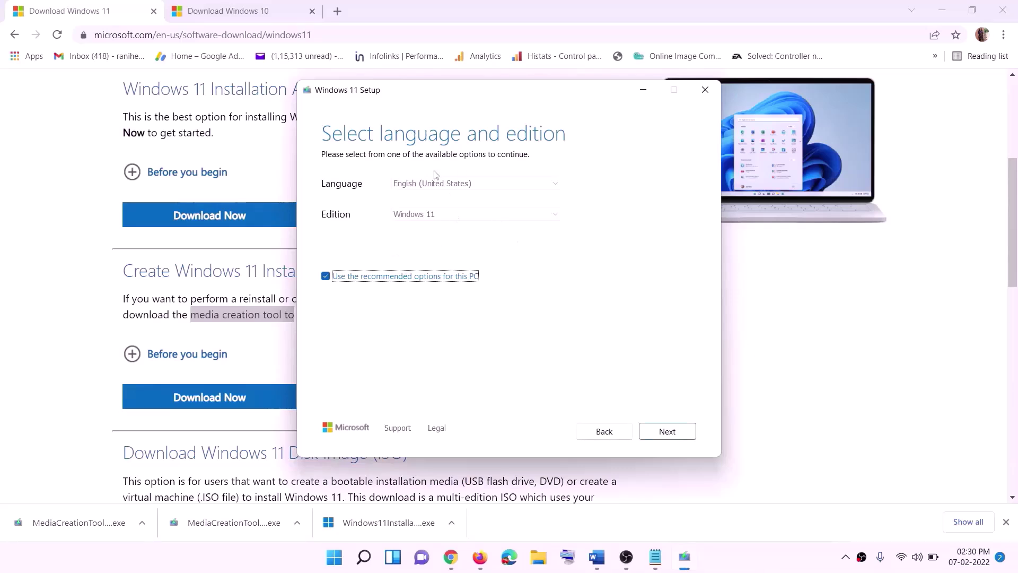
{"action": "left_click", "coordinate": [660, 432]}
{"action": "left_click", "coordinate": [355, 232]}
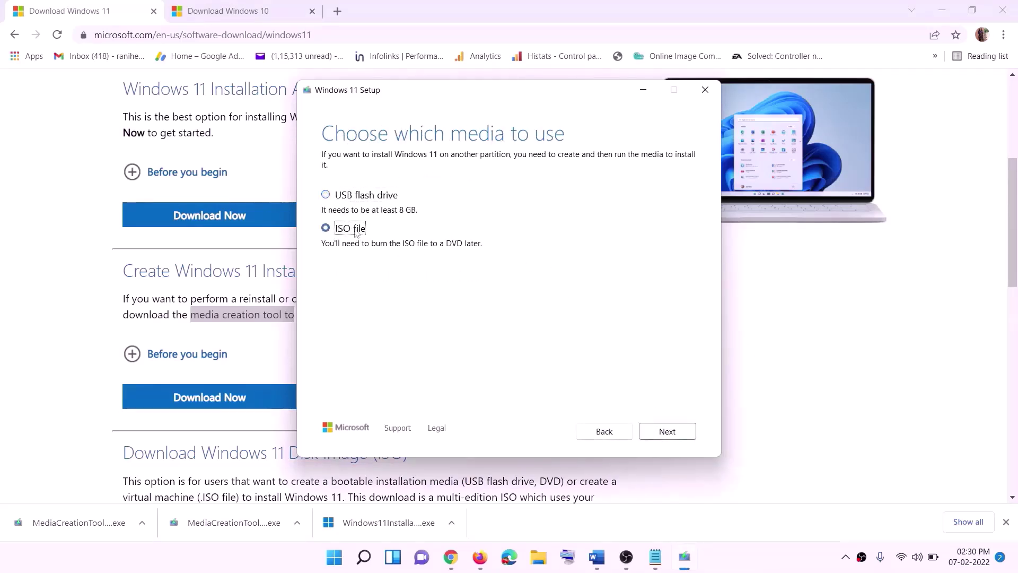
{"action": "left_click", "coordinate": [672, 431]}
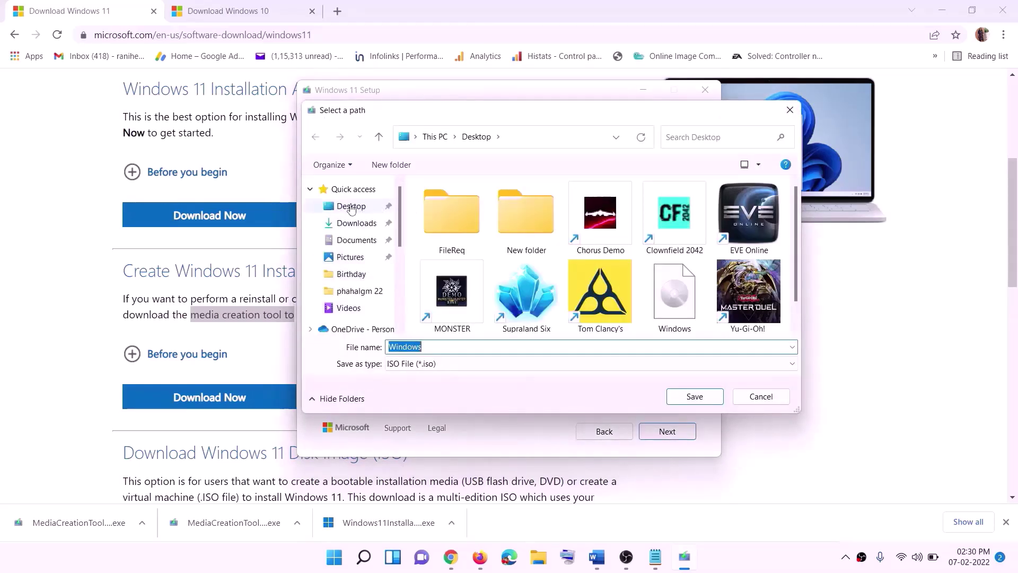
{"action": "left_click", "coordinate": [351, 210]}
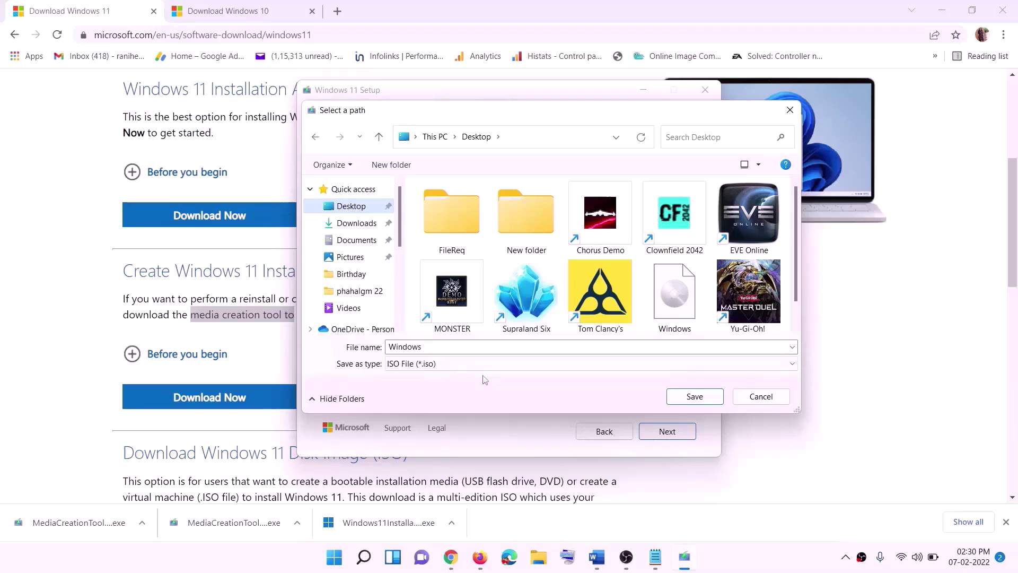
{"action": "left_click", "coordinate": [697, 399]}
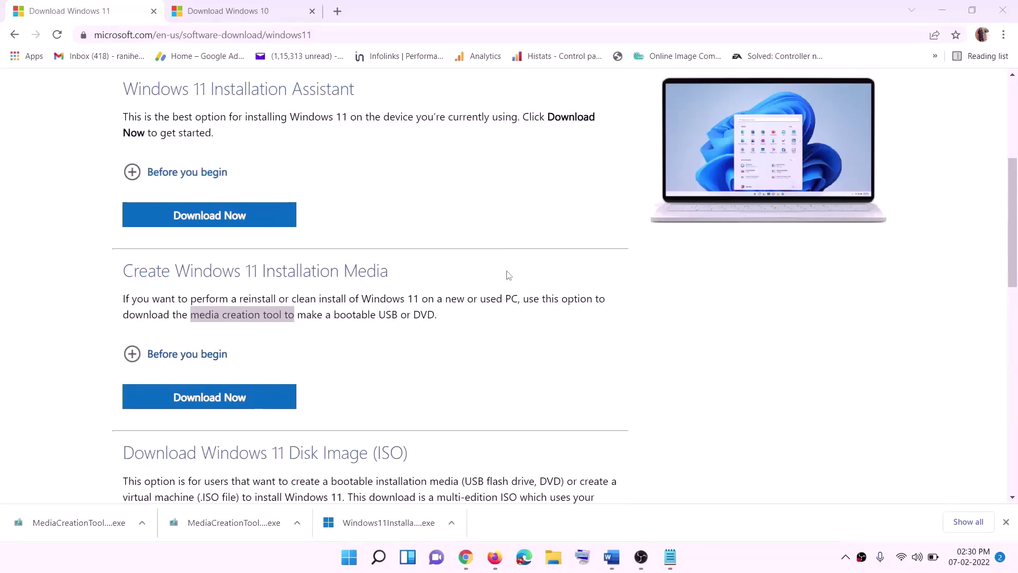
{"action": "key", "text": "super+d"}
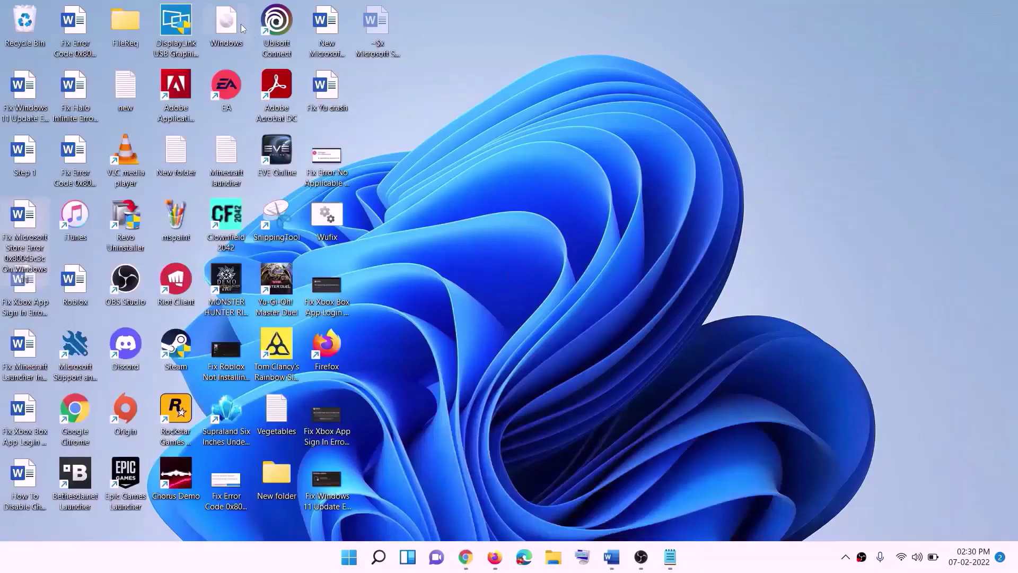
- Mount the Windows ISO as DVD Drive (F:) and run its Windows 11 Setup past the first screen
{"action": "left_click_drag", "start_coordinate": [242, 28], "coordinate": [385, 276]}
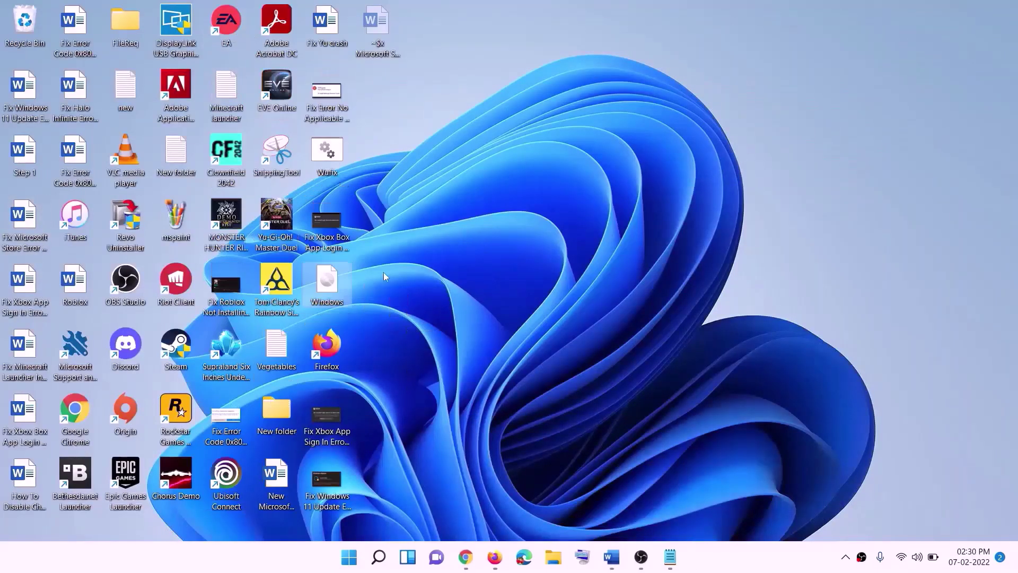
{"action": "double_click", "coordinate": [337, 294]}
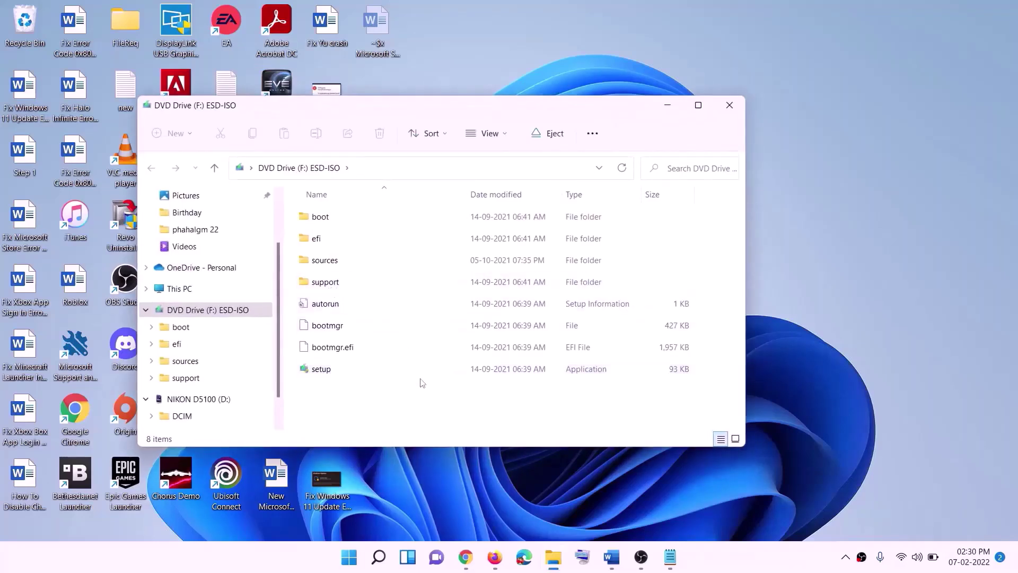
{"action": "left_click", "coordinate": [325, 371]}
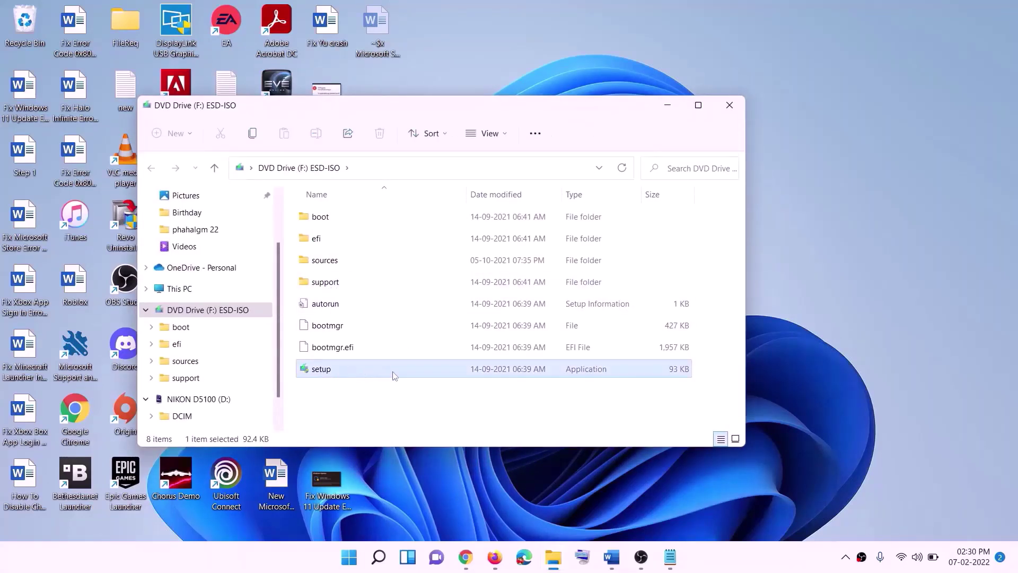
{"action": "double_click", "coordinate": [348, 368]}
{"action": "left_click", "coordinate": [413, 415]}
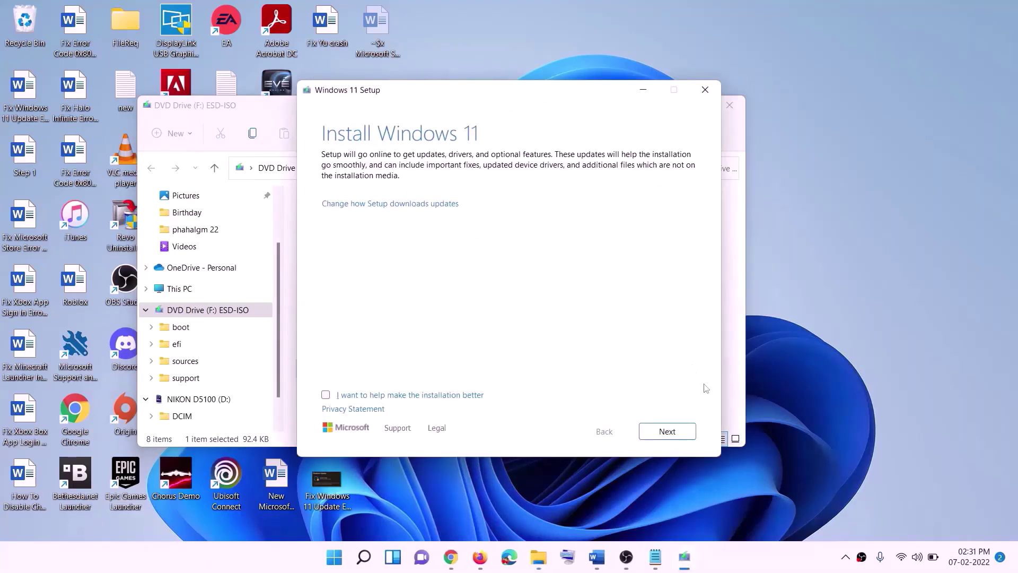
{"action": "left_click", "coordinate": [672, 432]}
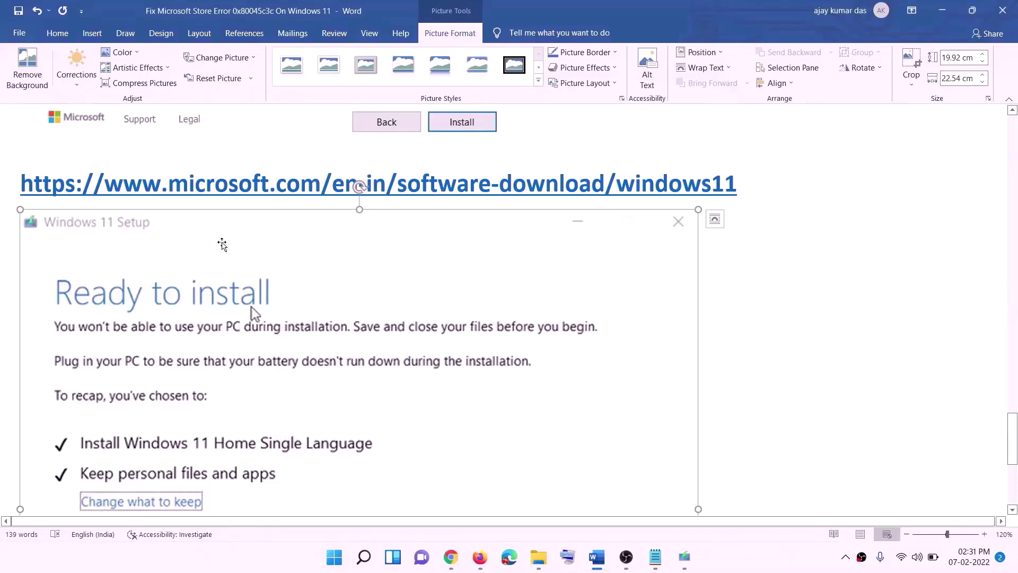
- Review the guide's Ready to install screenshot, then highlight KB5050009 downloading at 10% in Windows Update
{"action": "scroll", "coordinate": [239, 249], "scroll_direction": "down", "scroll_amount": 3}
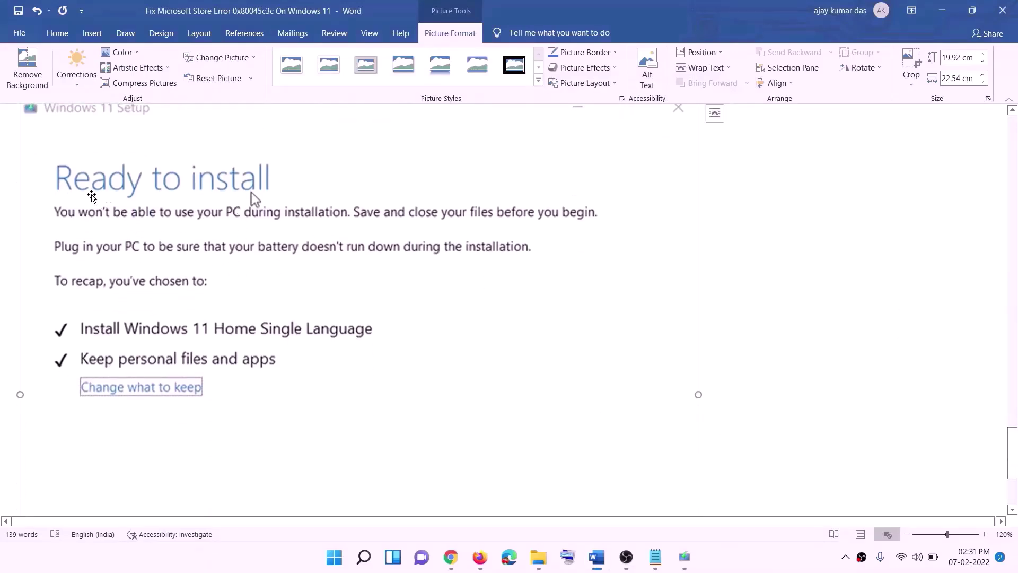
{"action": "scroll", "coordinate": [91, 196], "scroll_direction": "down", "scroll_amount": 1}
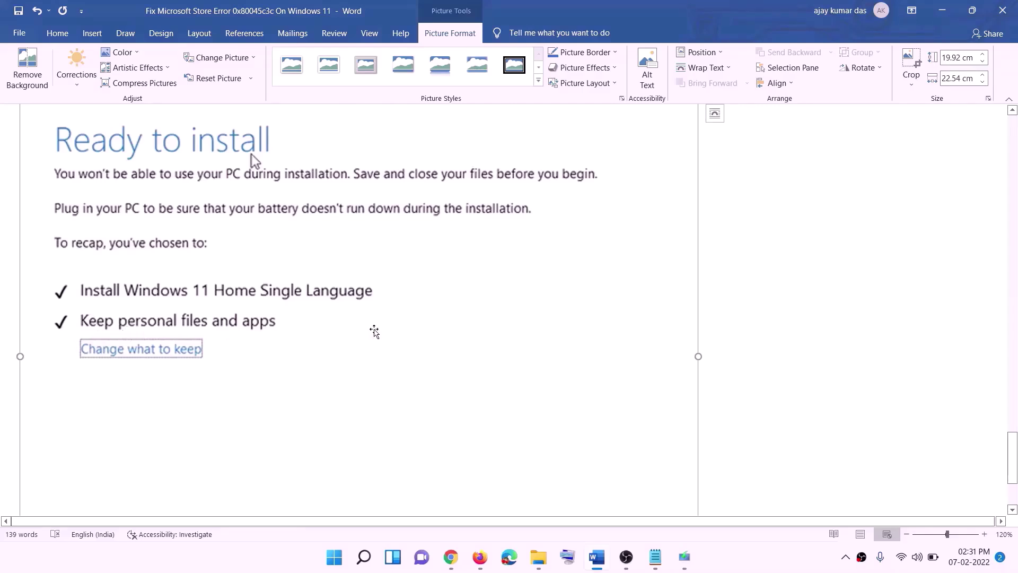
{"action": "scroll", "coordinate": [638, 514], "scroll_direction": "down", "scroll_amount": 3}
{"action": "scroll", "coordinate": [541, 397], "scroll_direction": "up", "scroll_amount": 5}
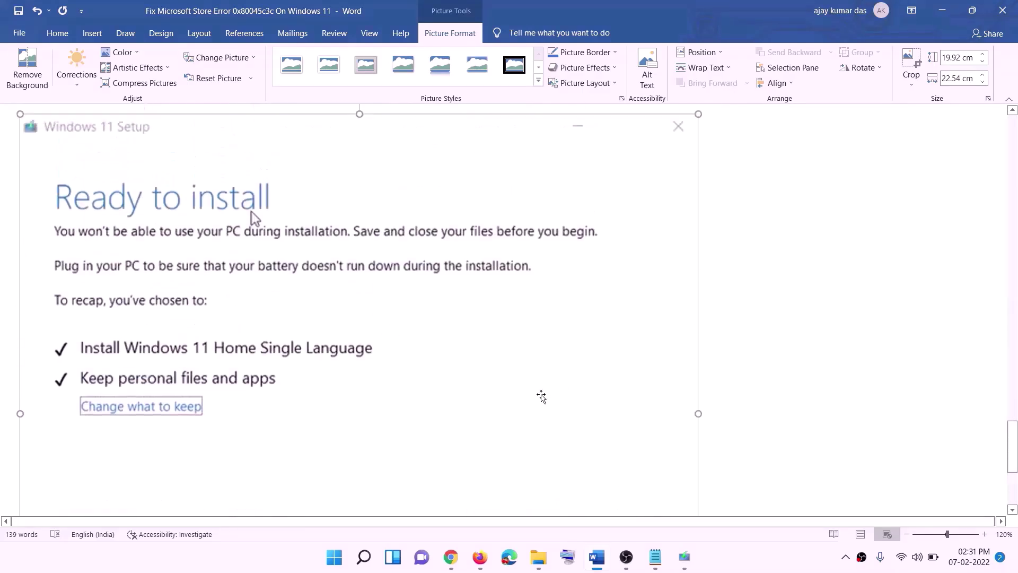
{"action": "scroll", "coordinate": [540, 398], "scroll_direction": "up", "scroll_amount": 2}
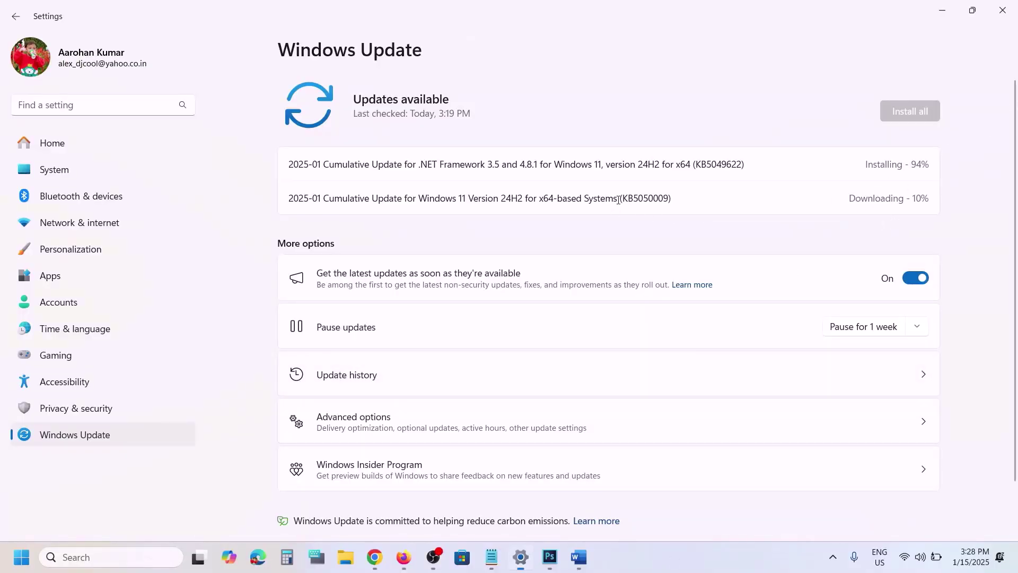
{"action": "left_click_drag", "start_coordinate": [618, 200], "coordinate": [671, 200]}
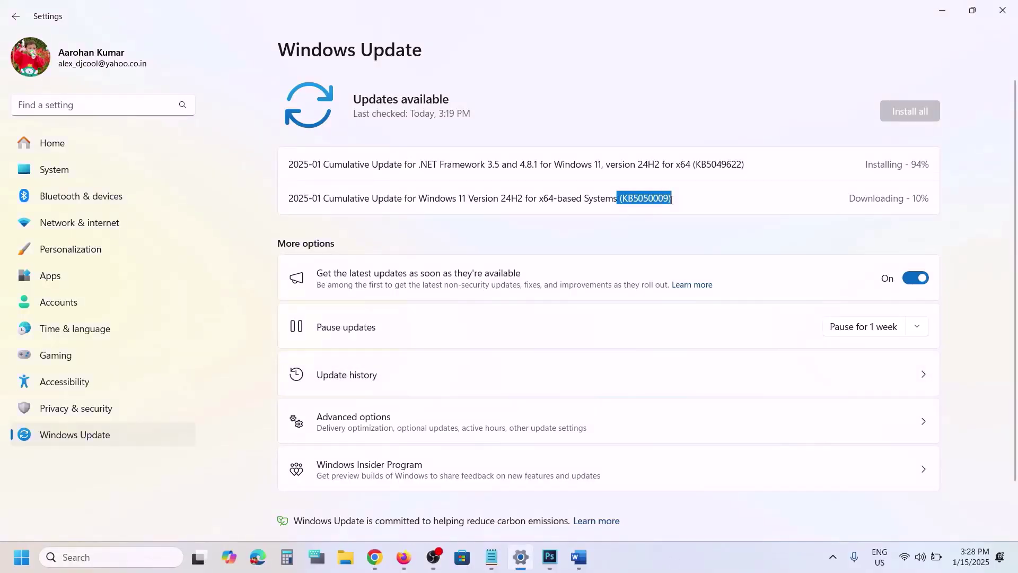